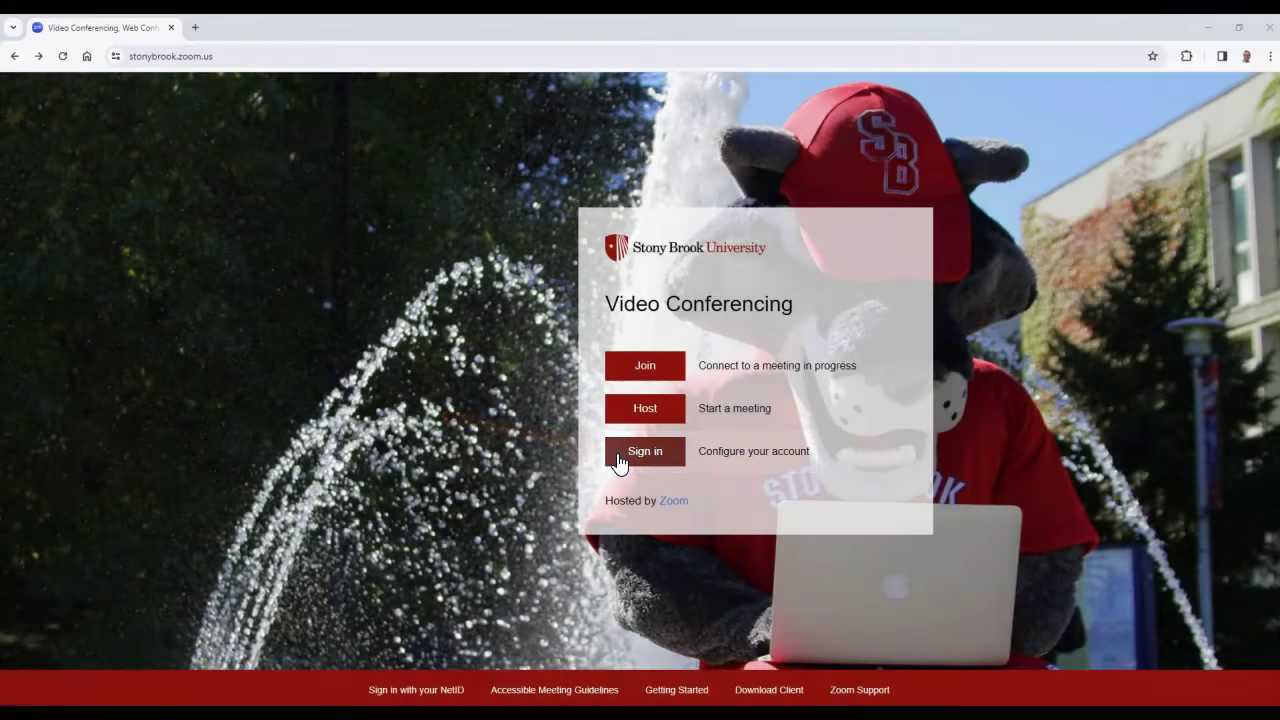
Sign in, go to Surveys, filter to Polls and quizzes, and start a new survey item
click(617, 459)
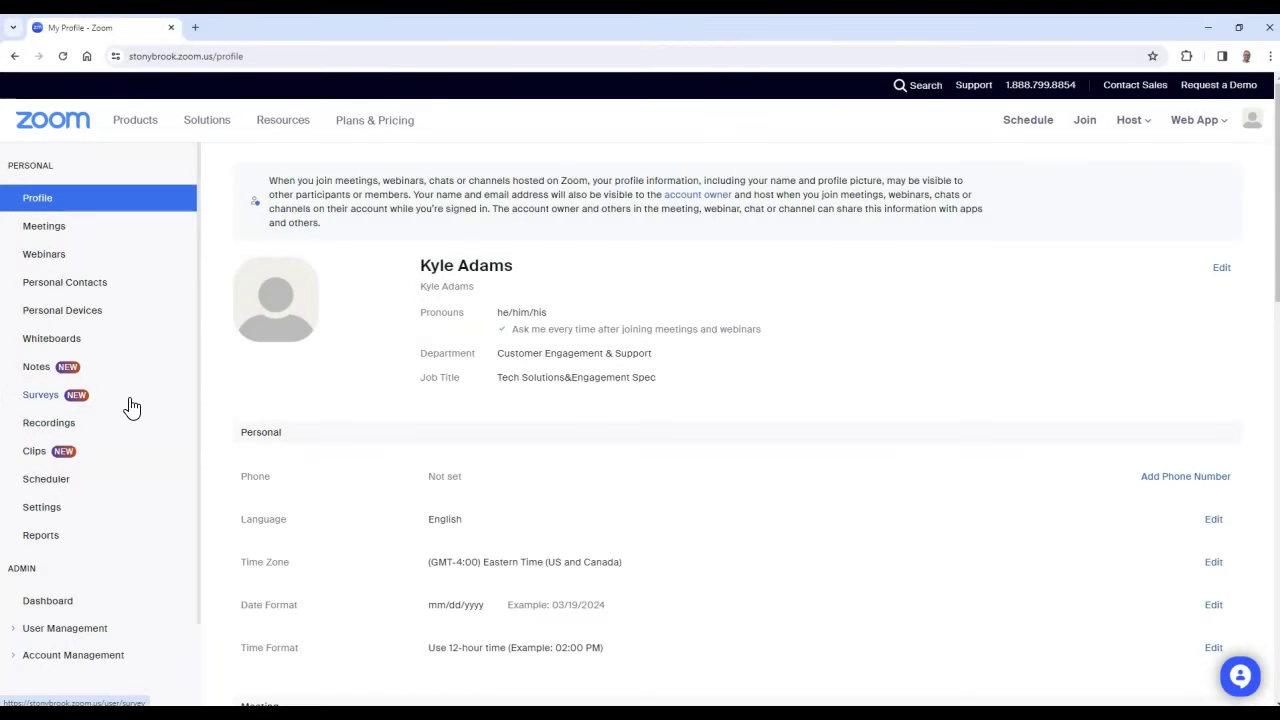
click(131, 407)
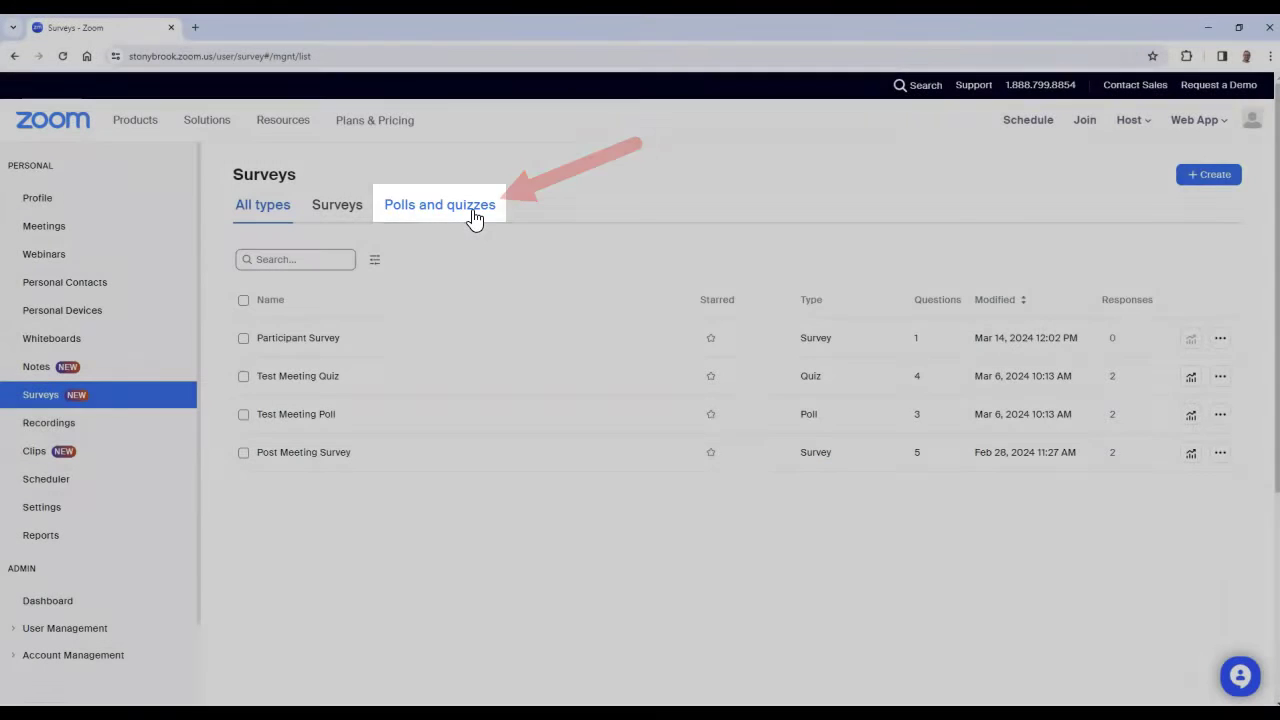
click(474, 212)
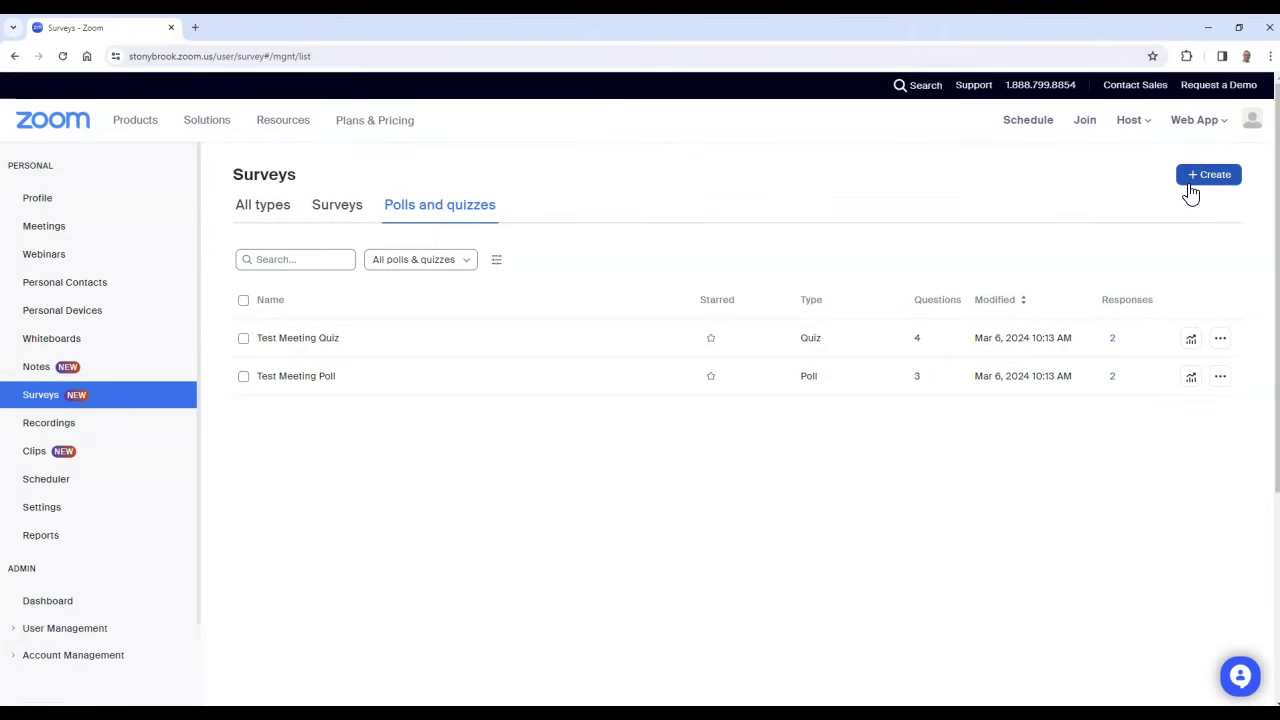
click(1188, 192)
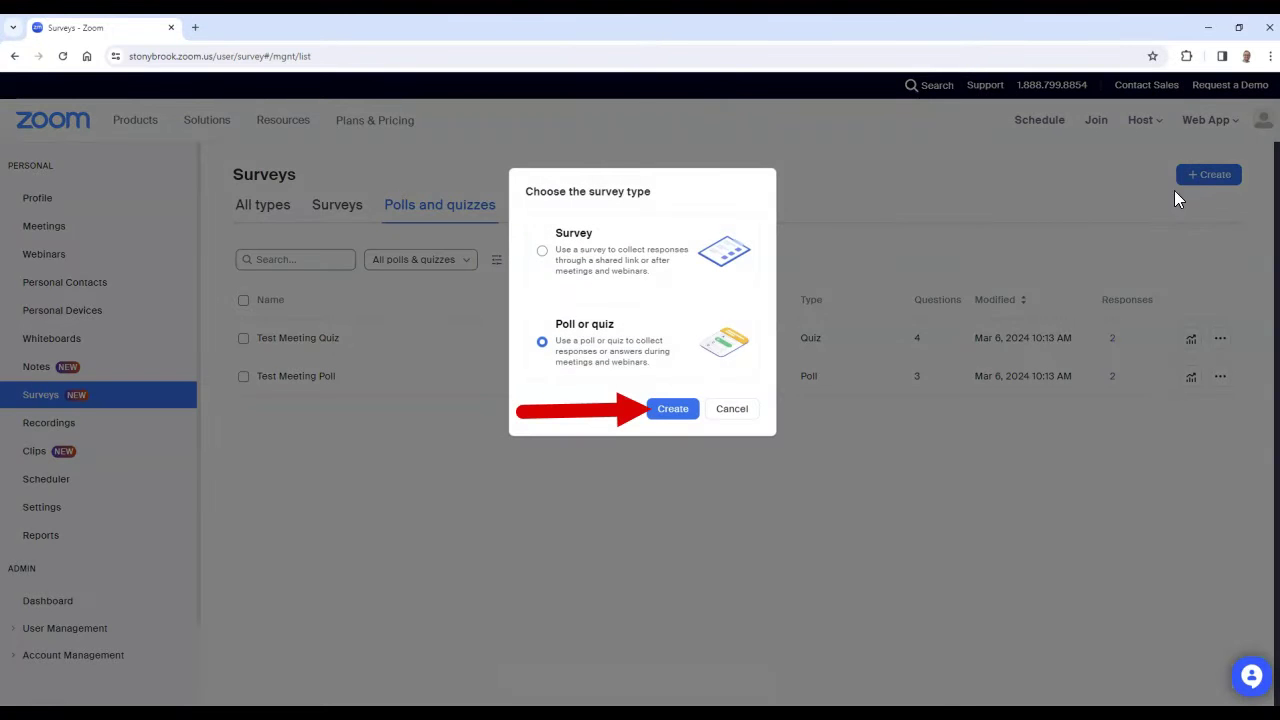
Create a Poll or quiz item and retitle it 'Participant Poll'
click(688, 420)
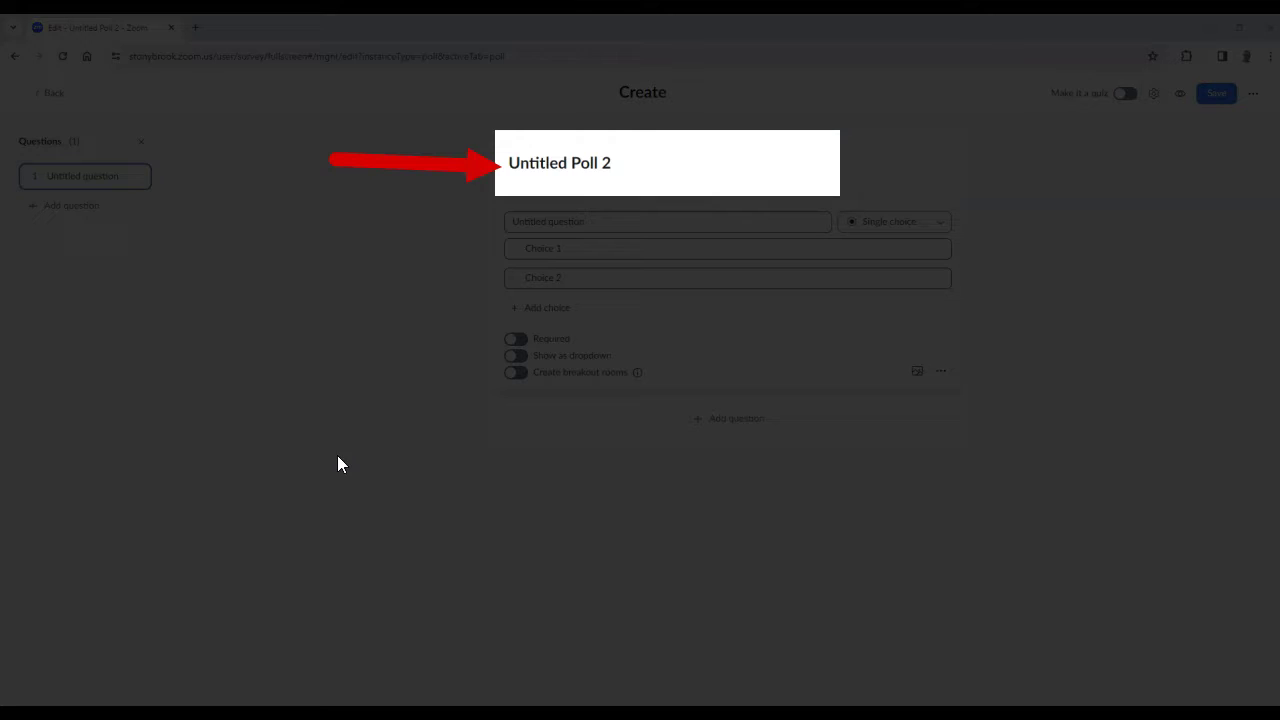
click(606, 166)
drag(608, 165, 485, 163)
text(Pa)
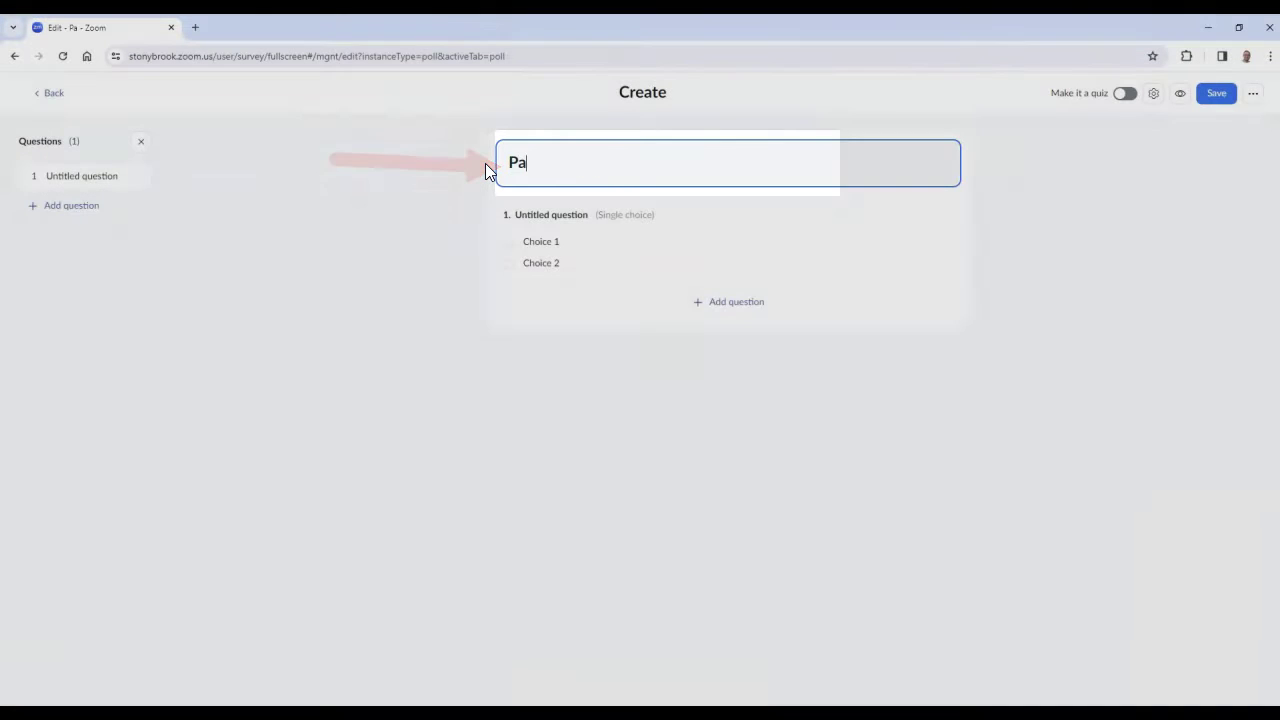
text(rticipant )
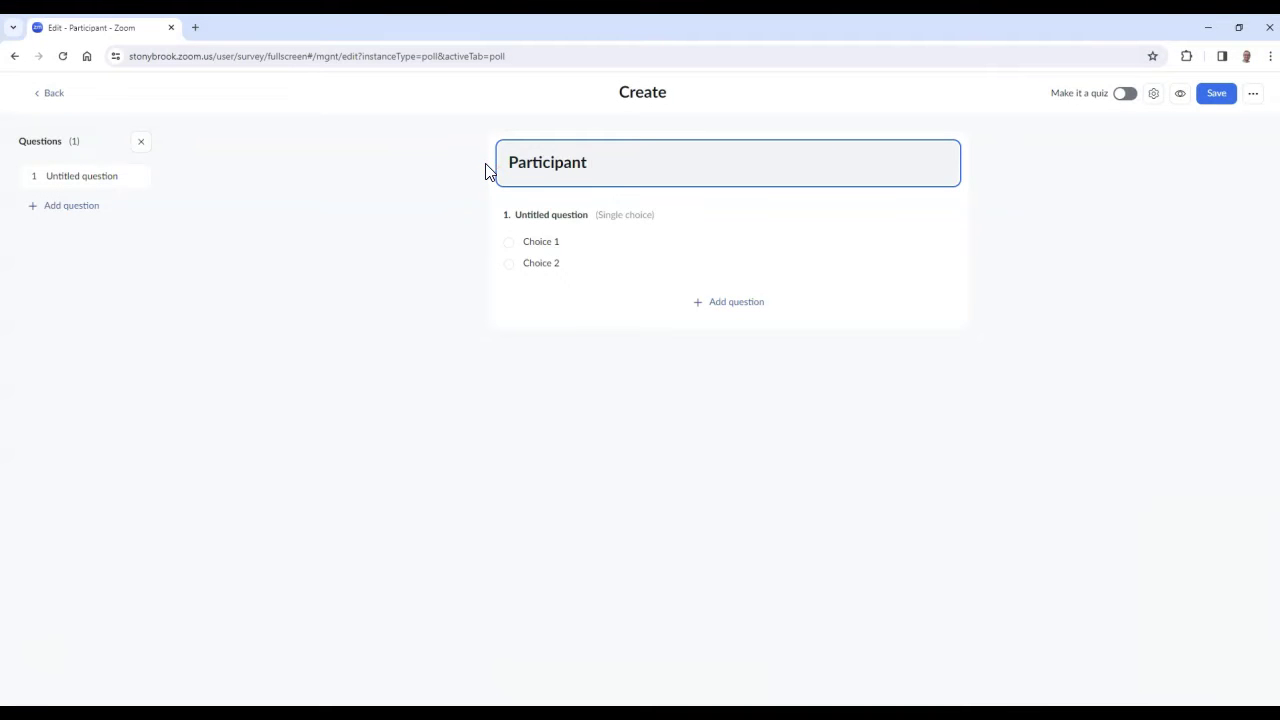
text(Poll)
click(420, 256)
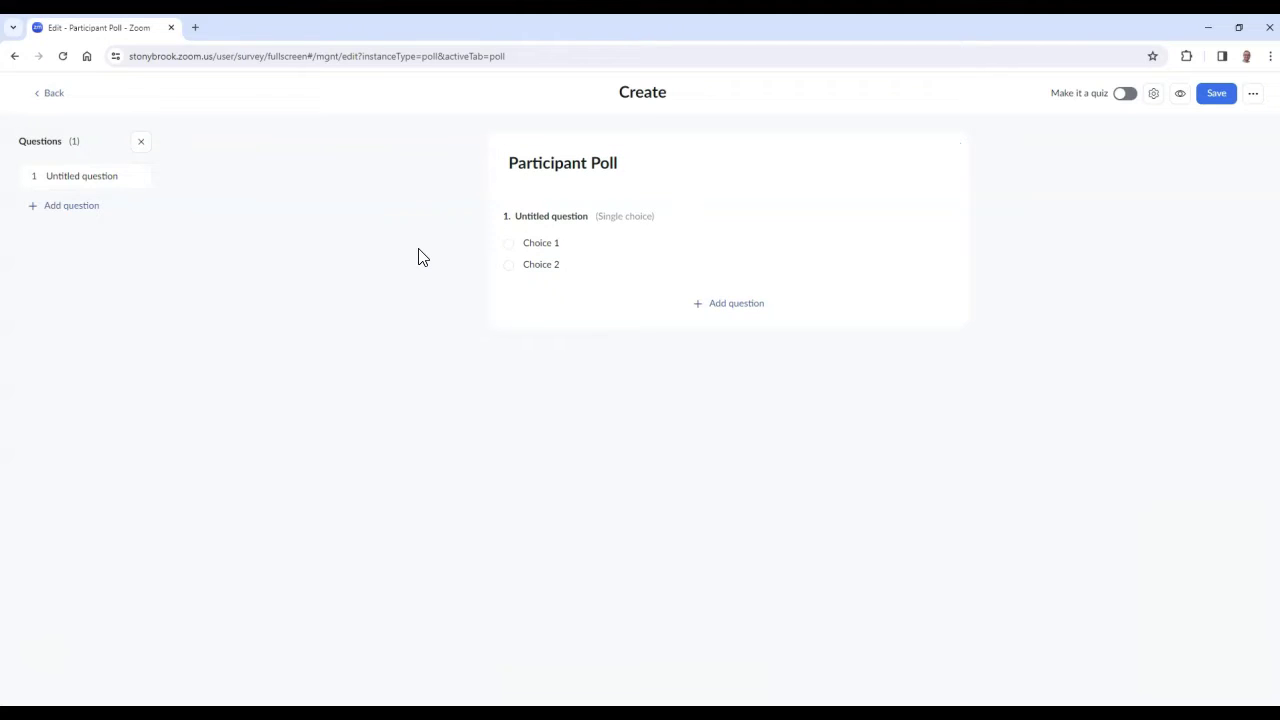
click(537, 257)
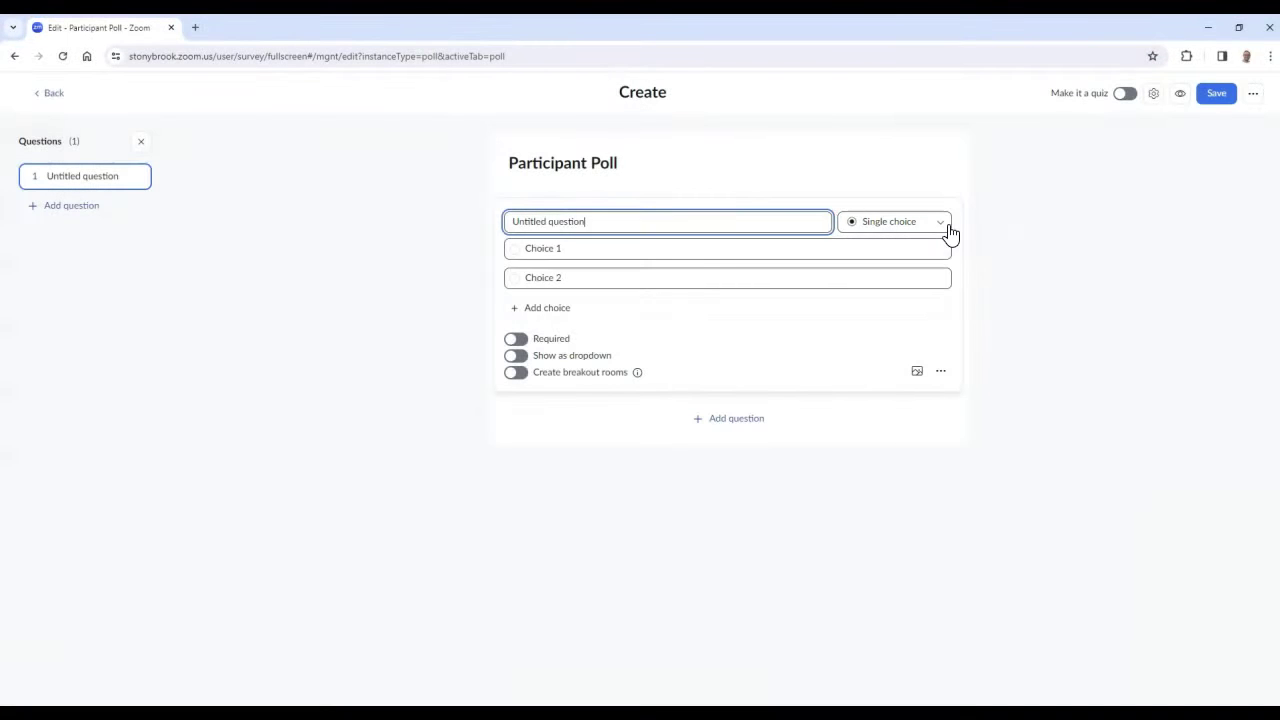
click(949, 231)
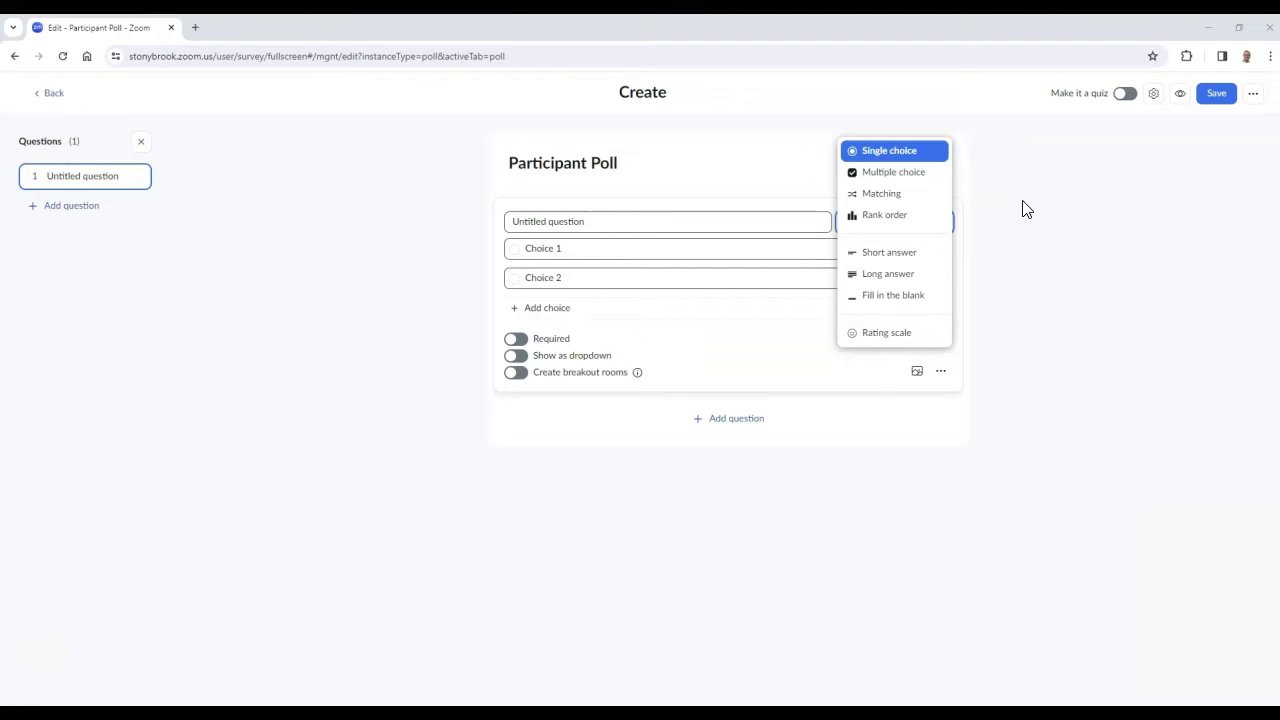
click(930, 156)
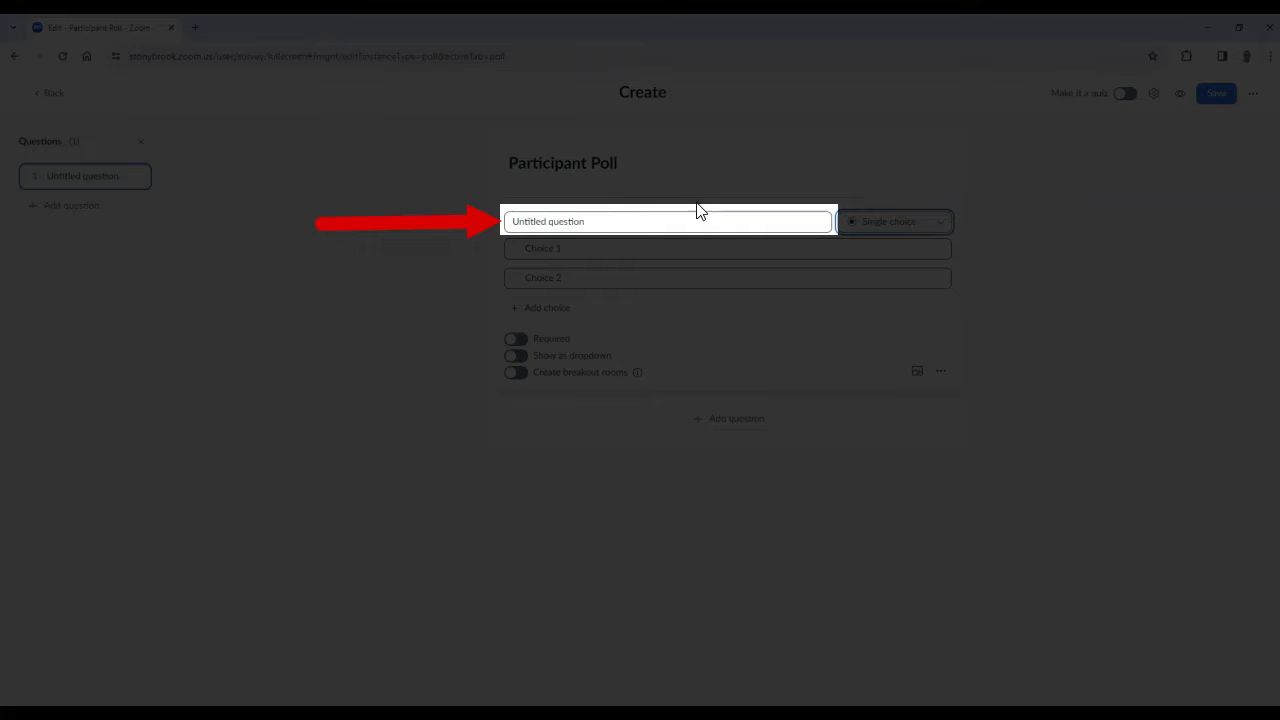
Set the question to 'What is your favorite day of the week?' with choices Monday and Tuesday
click(692, 221)
double_click(692, 221)
click(693, 221)
key(ctrl+shift+Left)
key(ctrl+shift+Left)
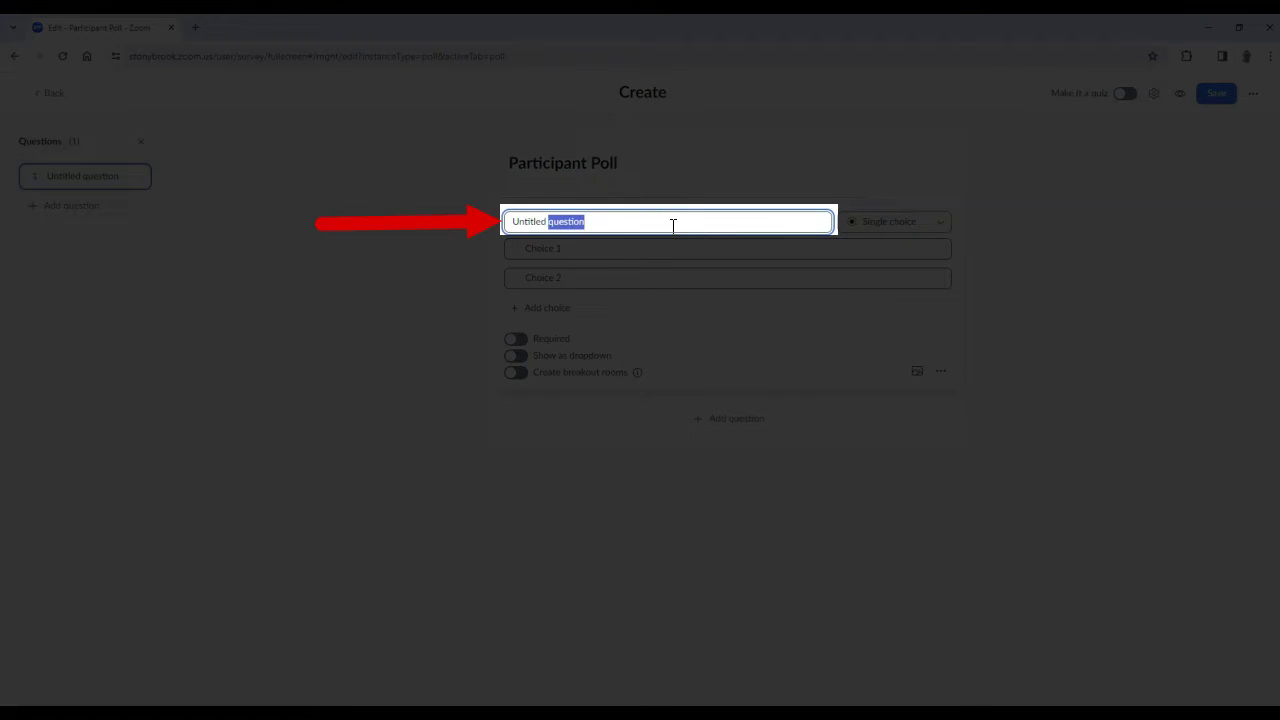
text(What is your favorite day of the week?)
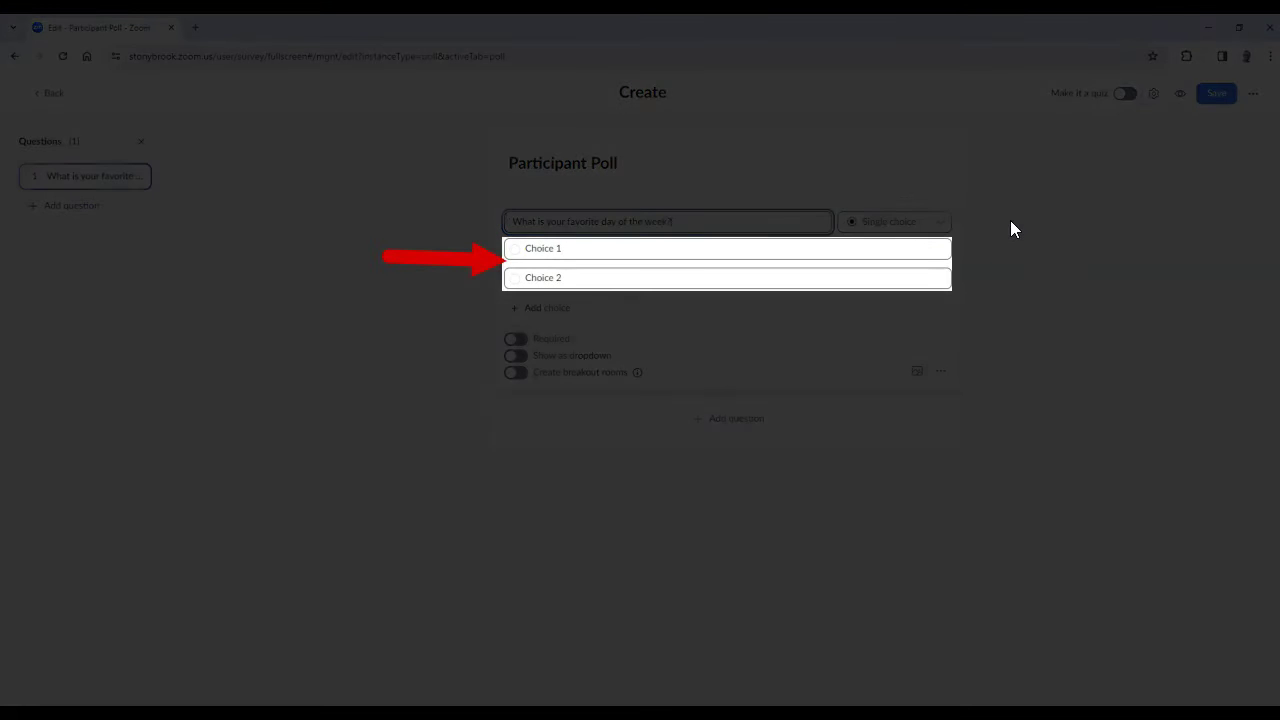
drag(600, 252, 450, 260)
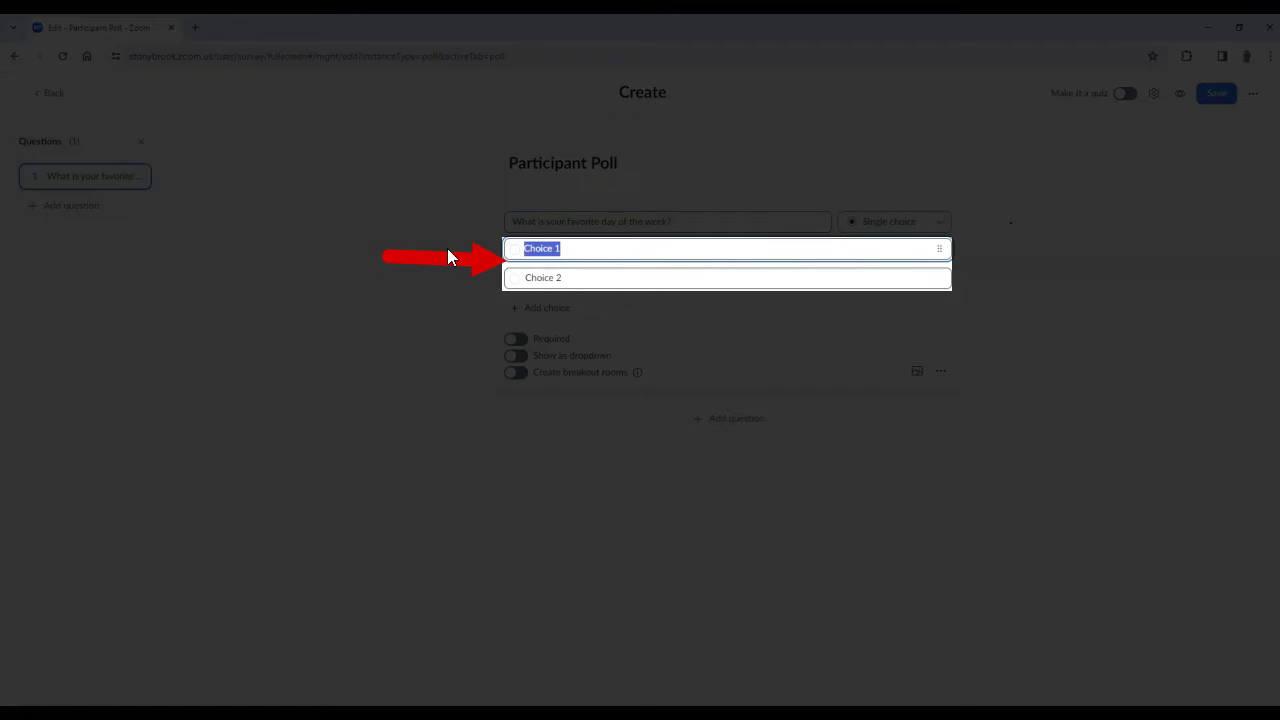
text(Monday)
drag(606, 277, 500, 281)
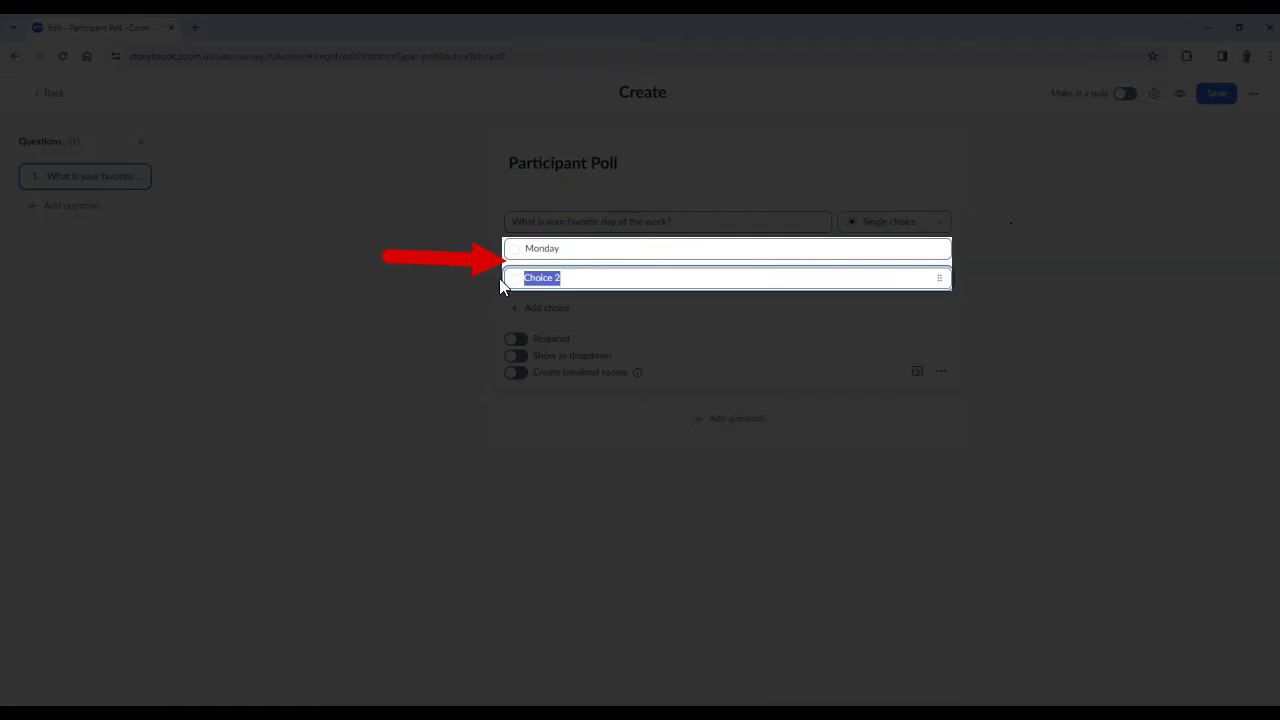
text(Tuedsa)
key(BackSpace)
key(BackSpace)
key(BackSpace)
text(sday)
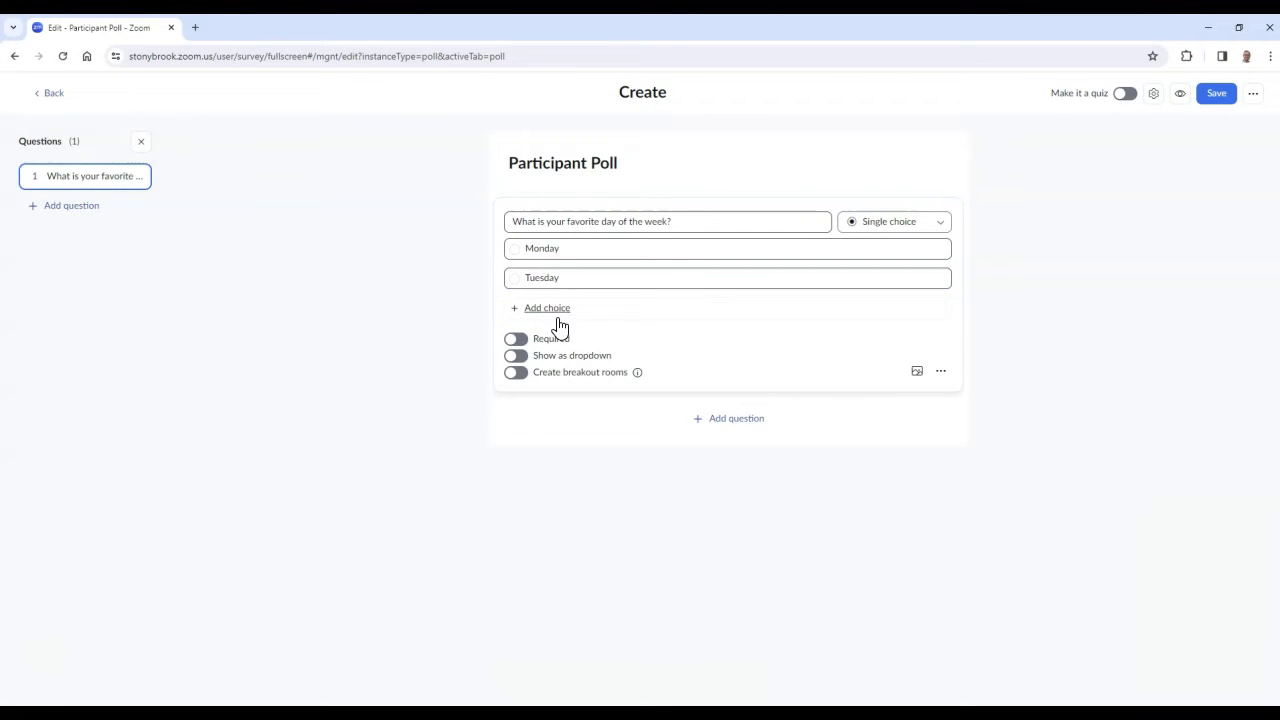
Add five more choices so the days run through Sunday
click(556, 309)
click(556, 338)
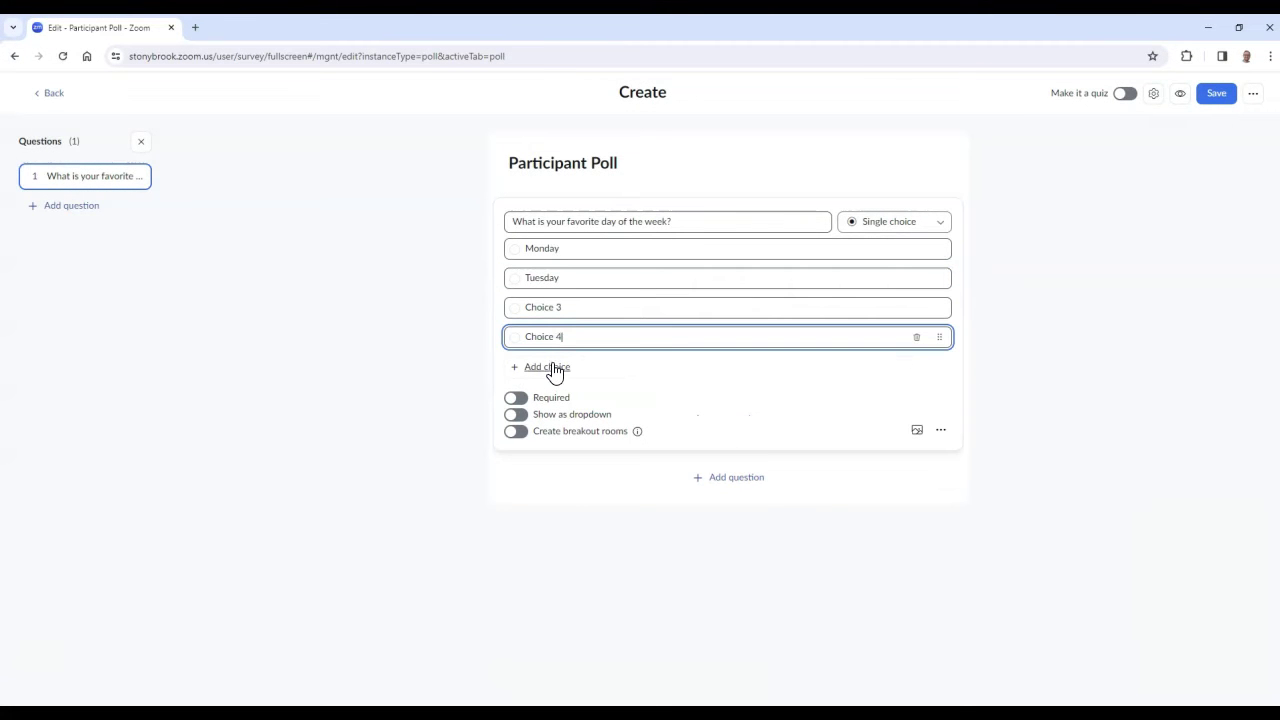
click(556, 368)
click(557, 398)
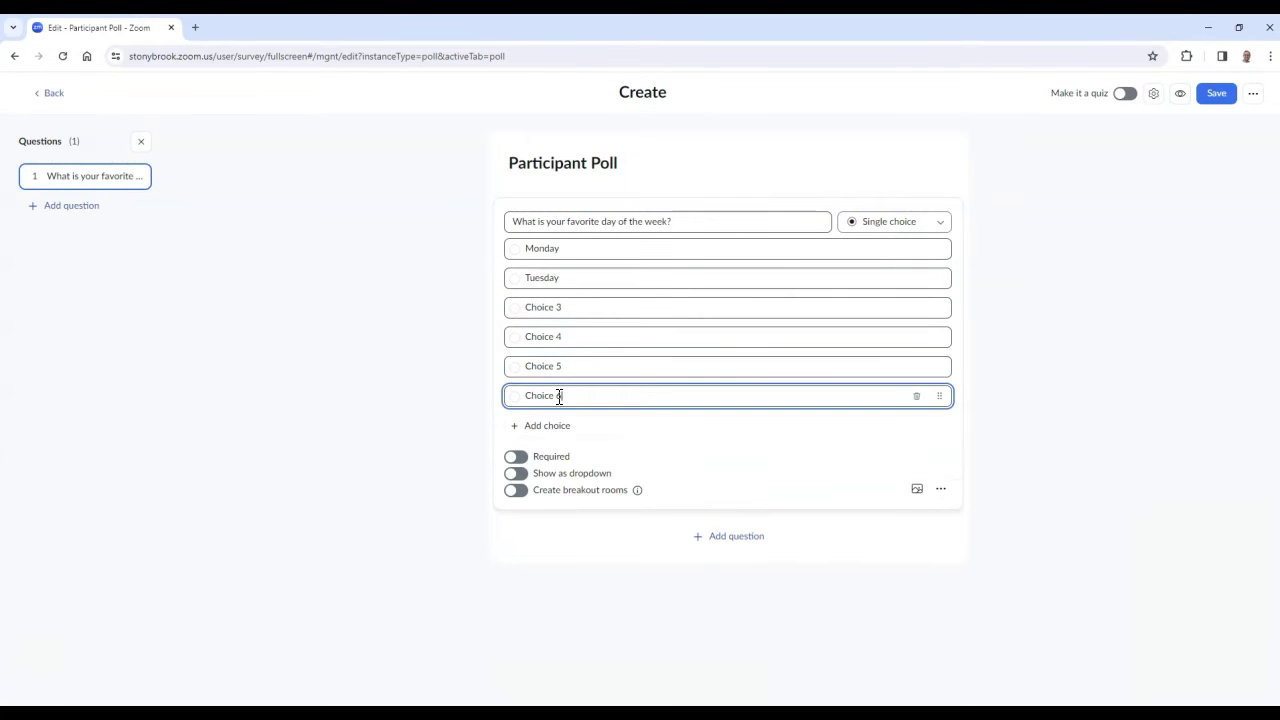
click(556, 427)
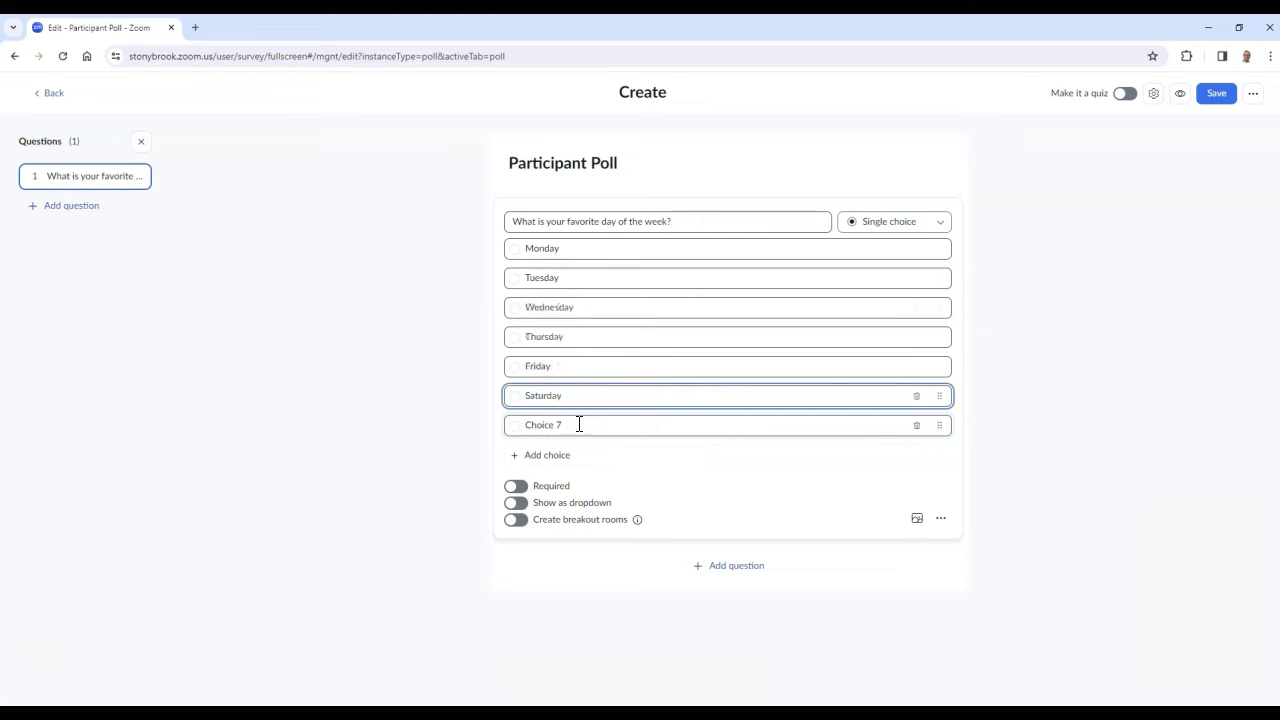
click(579, 424)
text(Sunday)
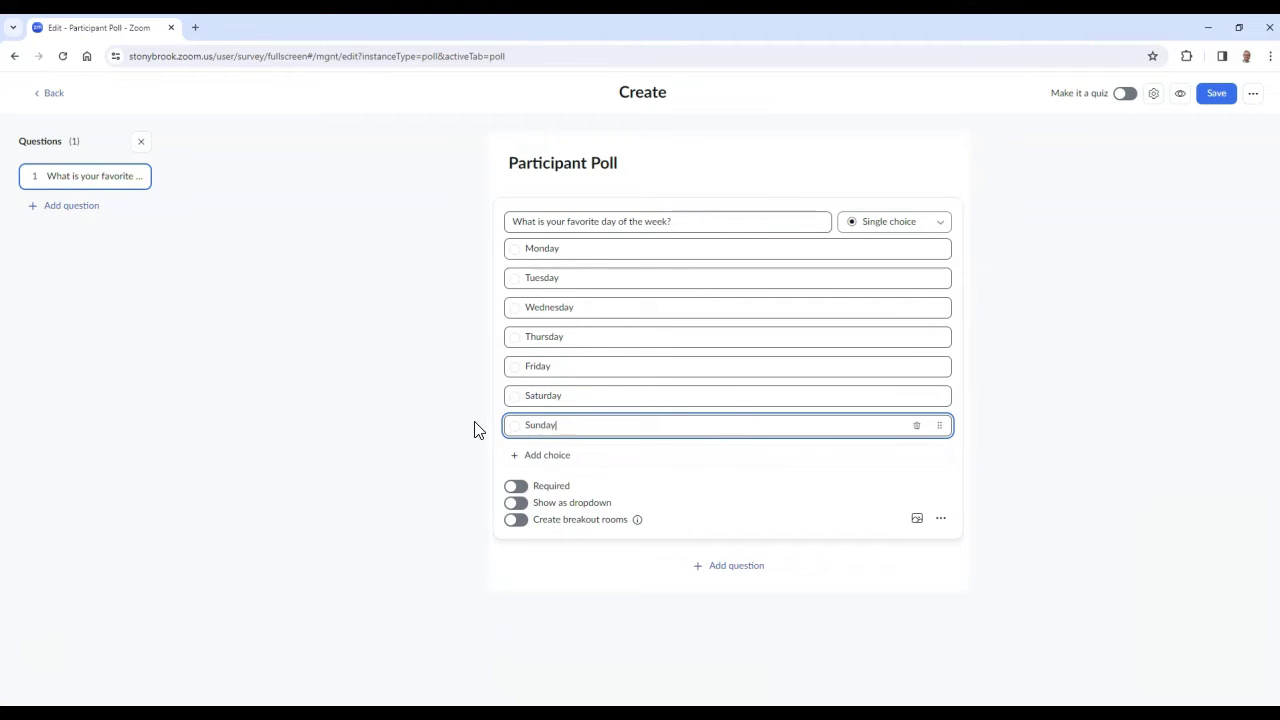
click(437, 406)
click(716, 358)
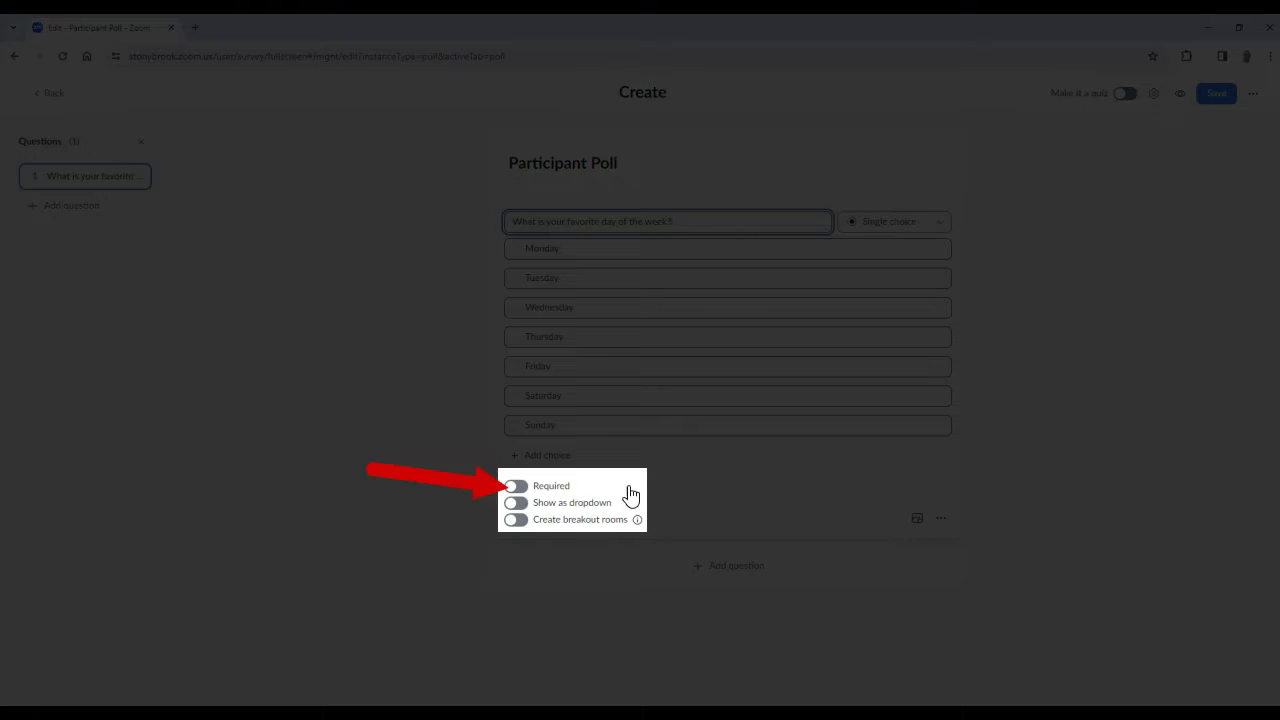
Make the favorite-day question required and view its Duplicate/Delete options menu
click(512, 487)
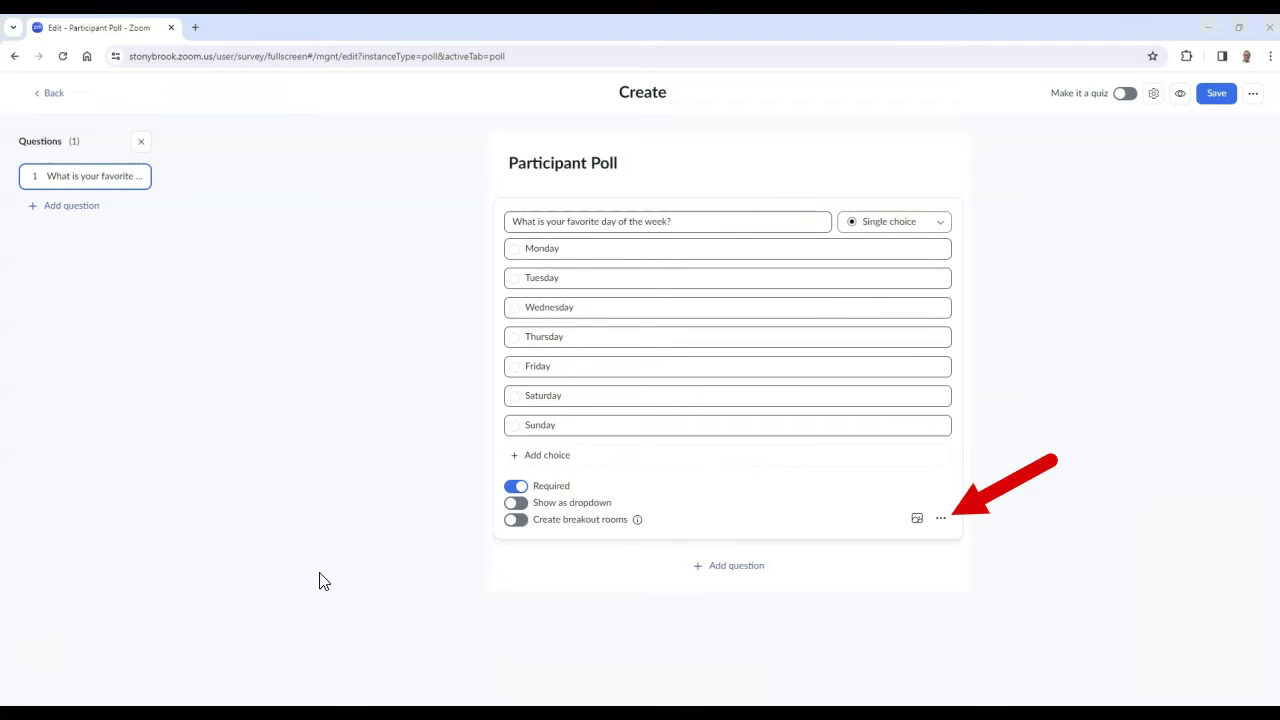
click(941, 520)
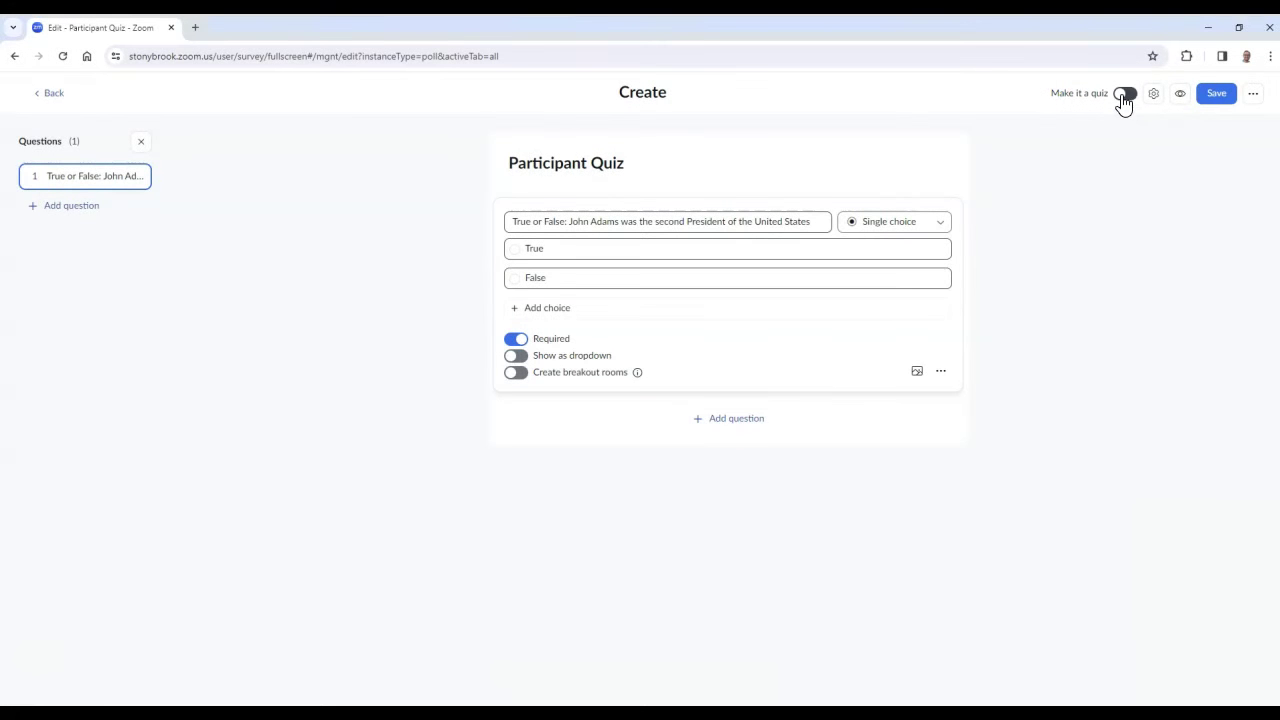
Turn Participant Quiz into a quiz with True set as the correct answer
click(1122, 94)
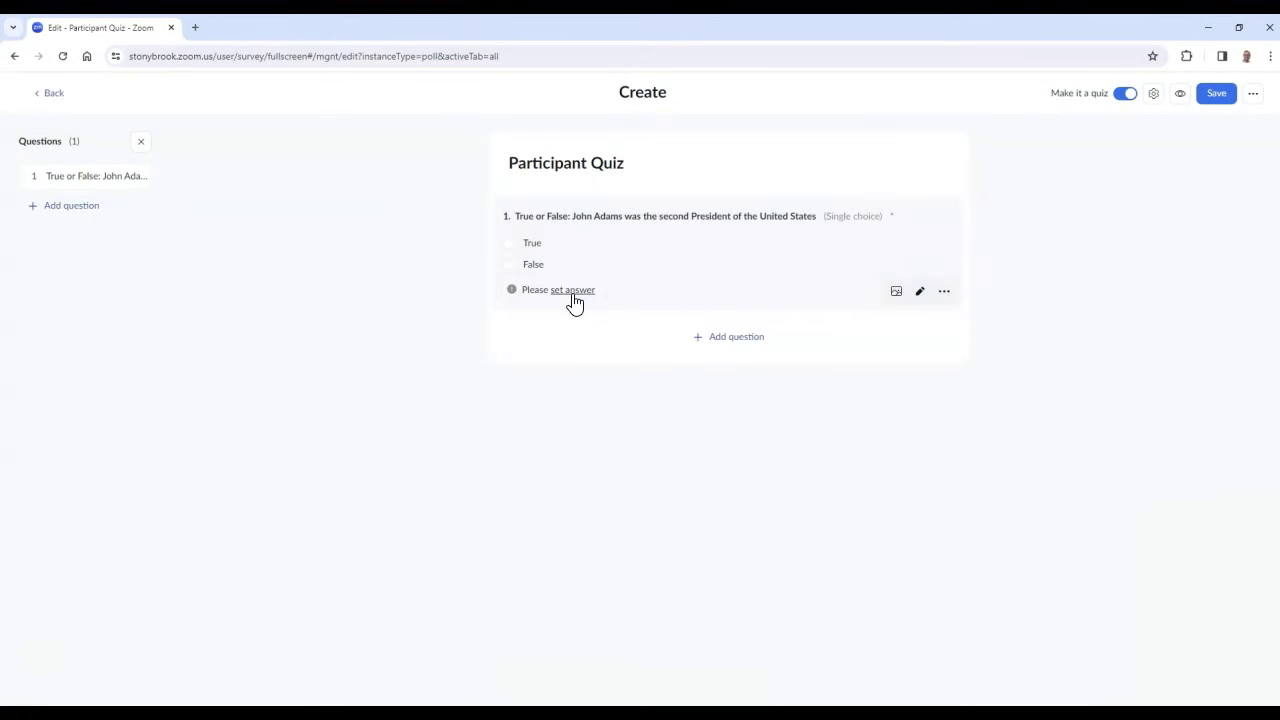
click(573, 296)
click(516, 287)
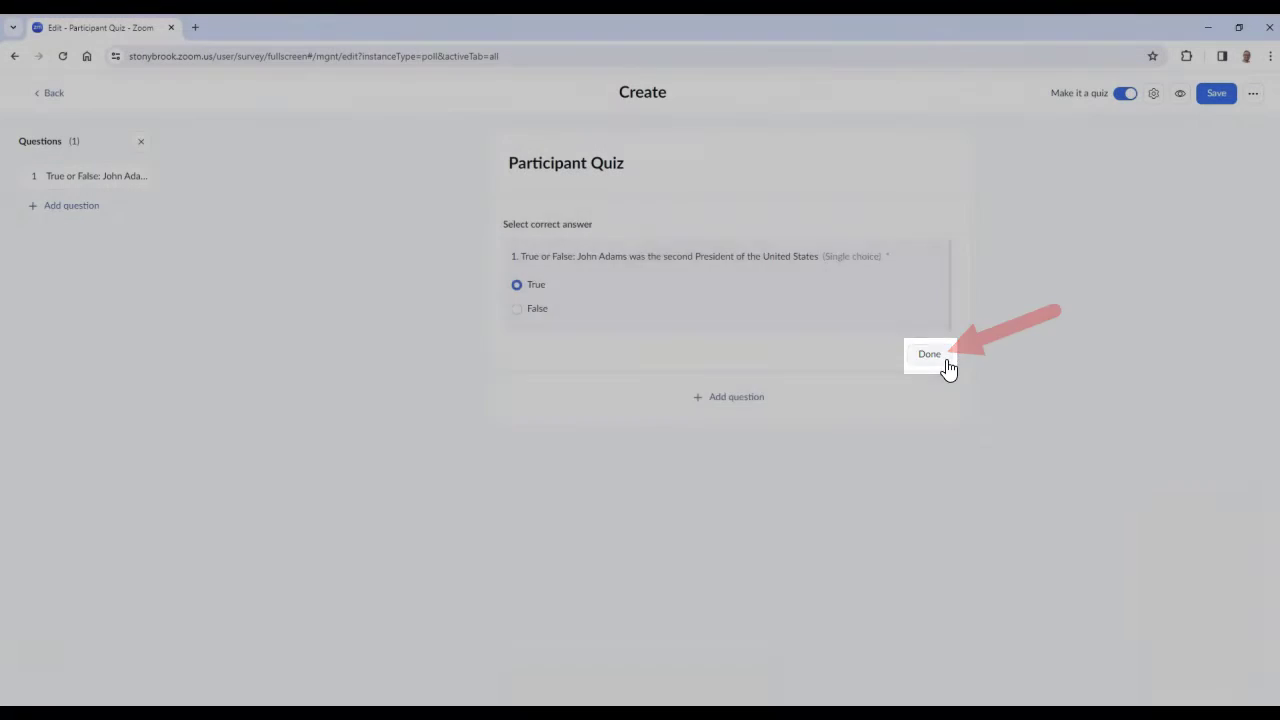
click(935, 360)
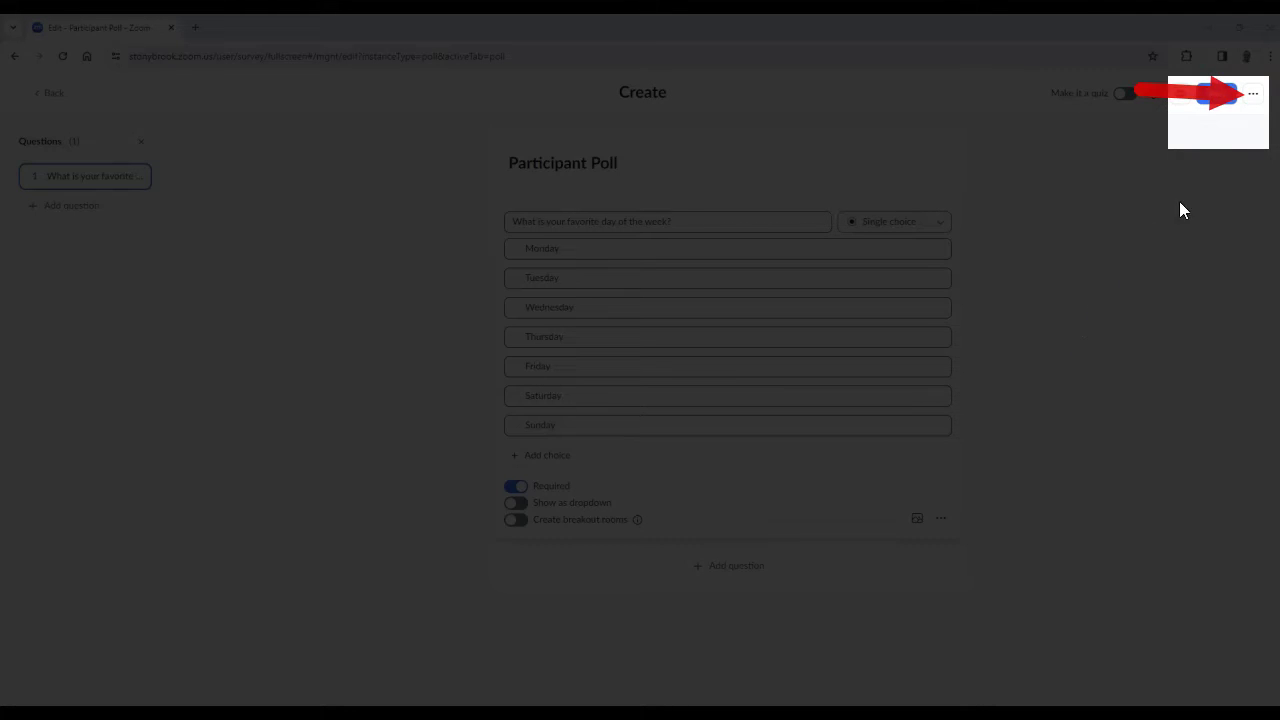
Check the Save as draft option, then save the Participant Poll
click(1258, 97)
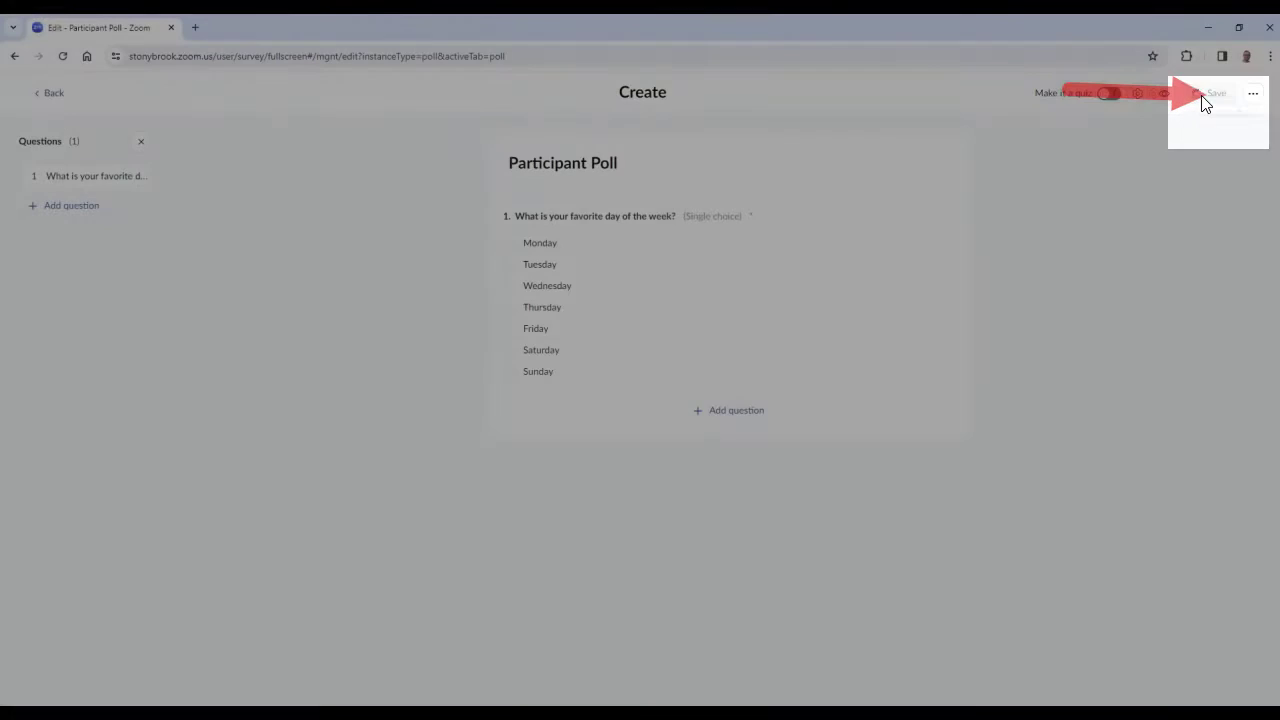
click(1205, 97)
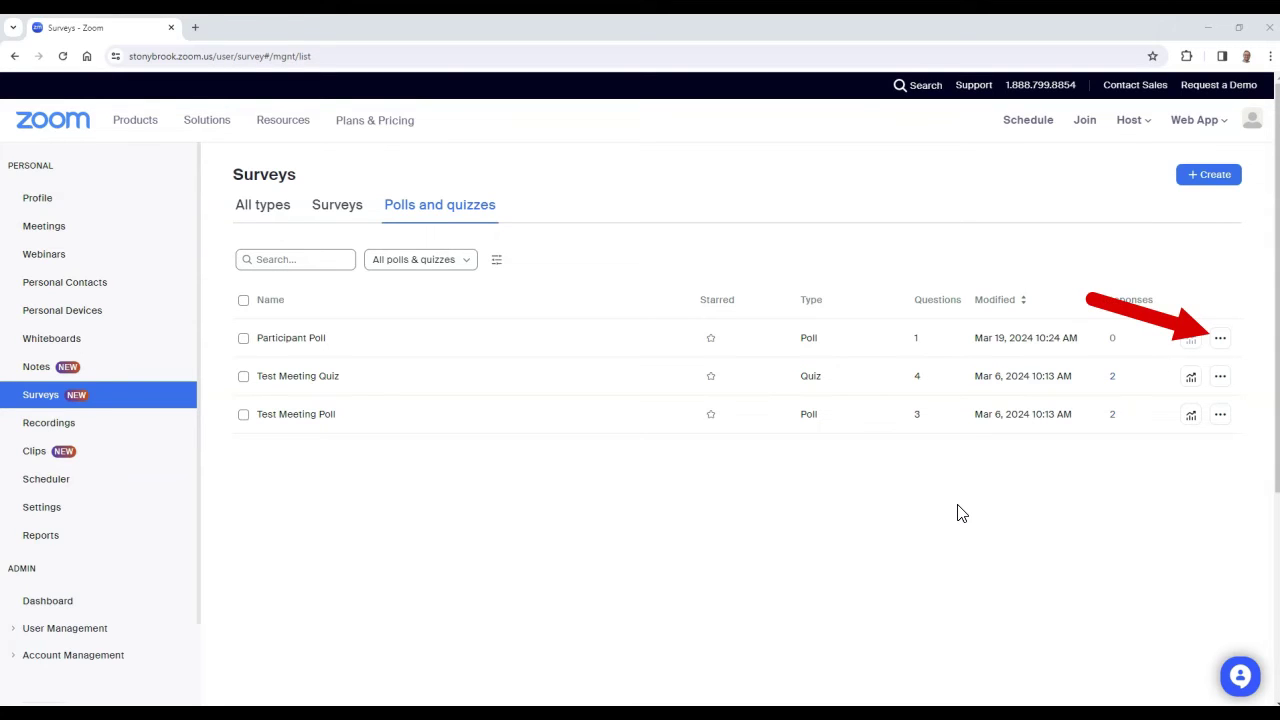
Edit the Participant Poll from its row menu and open its Settings
click(1220, 340)
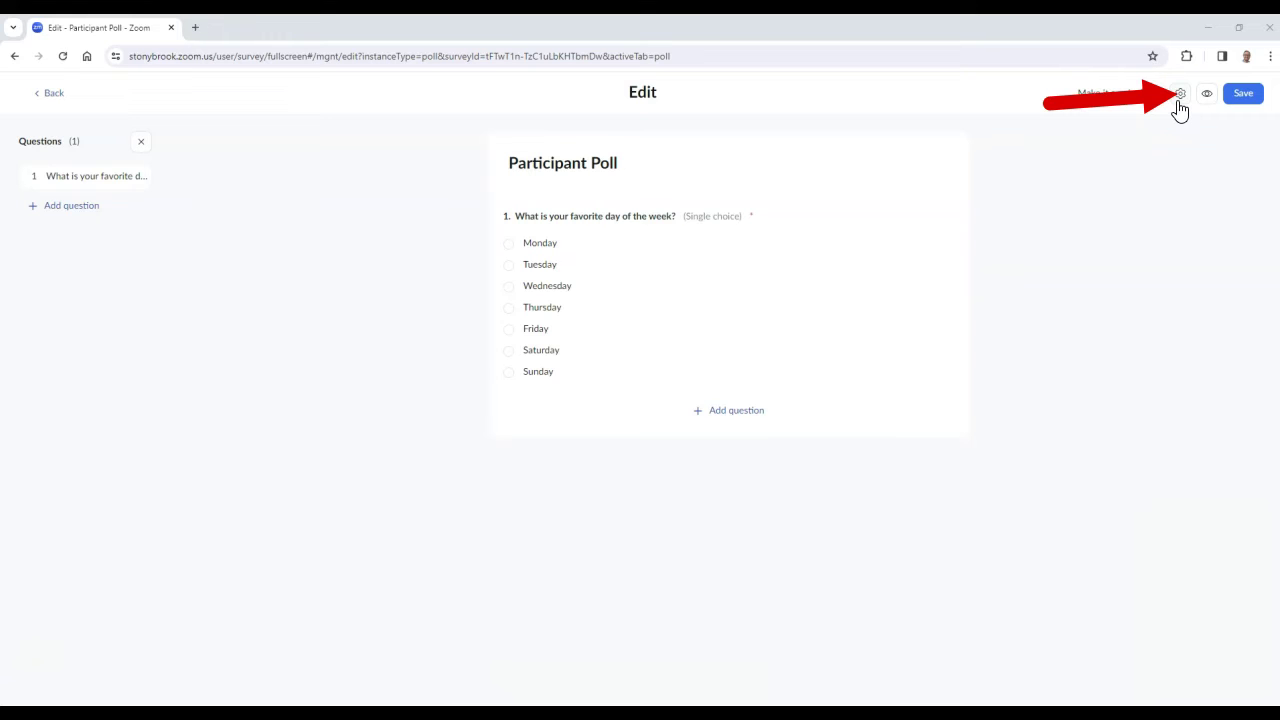
click(1179, 98)
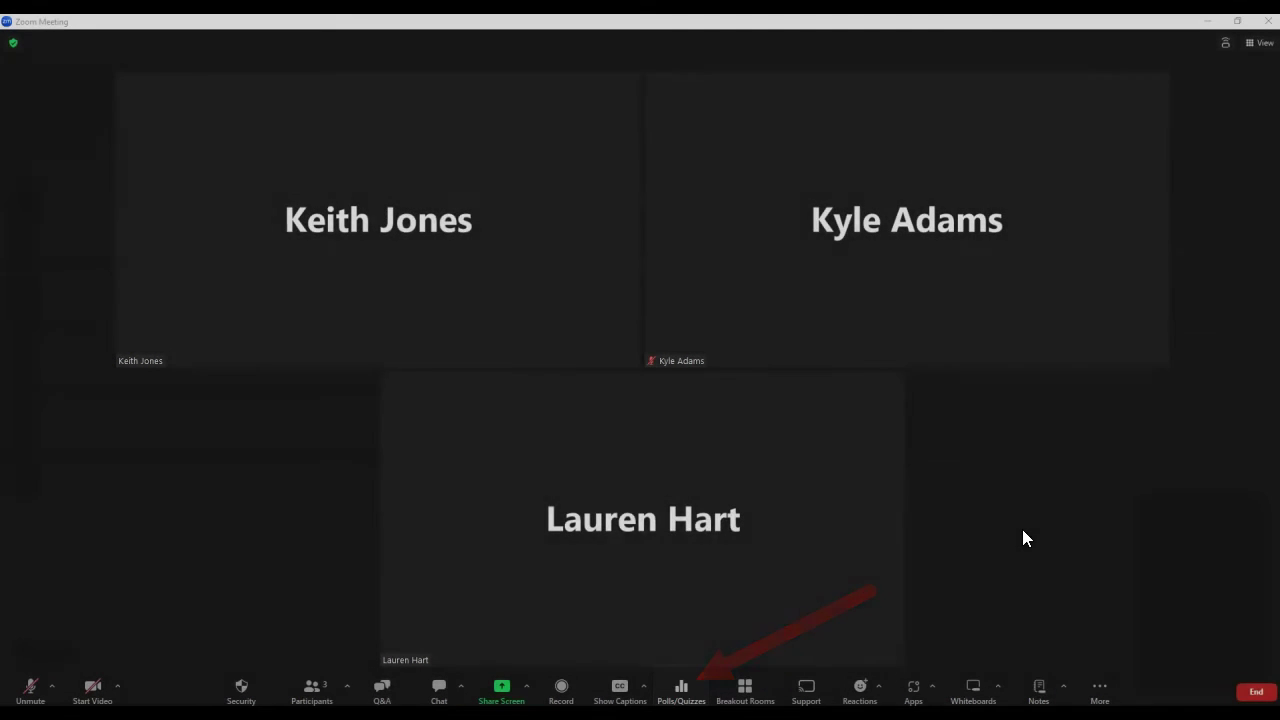
Open the meeting's Polls/Quizzes list and view the Test Meeting Quiz options
click(682, 692)
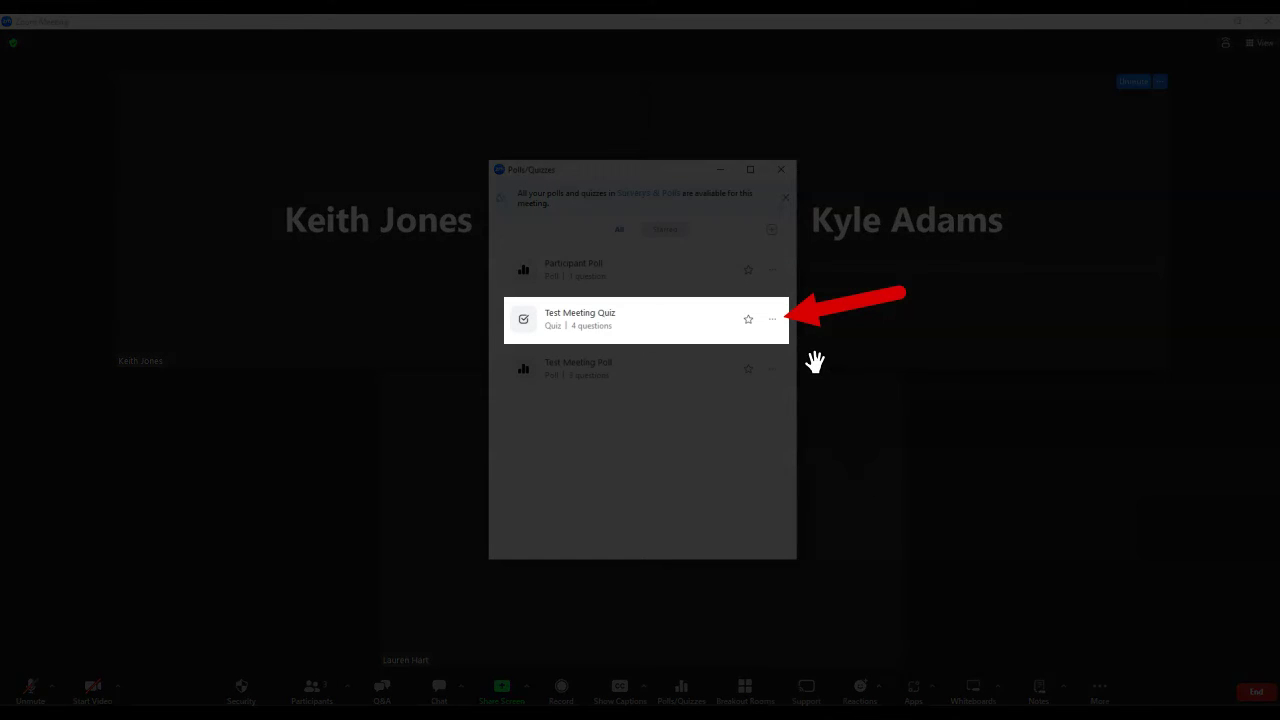
click(772, 319)
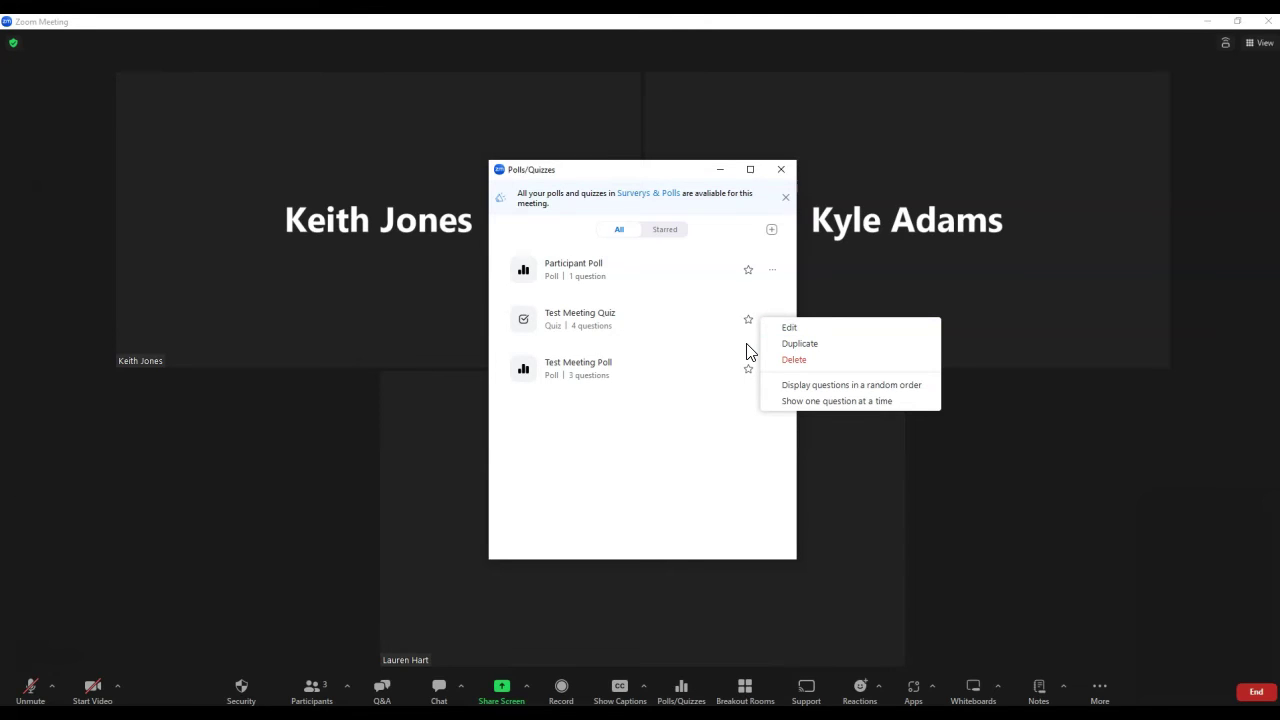
mouse_move(719, 336)
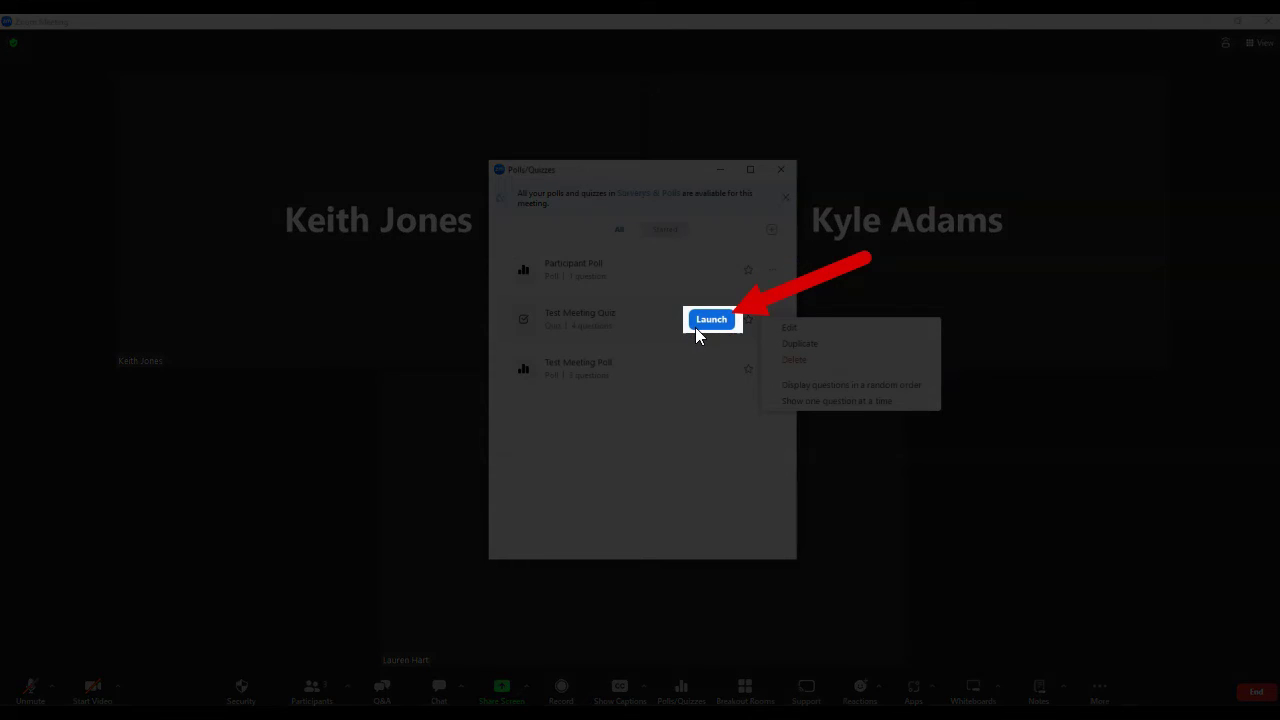
Launch Test Meeting Quiz, end it after answers arrive, and show the results options
click(696, 327)
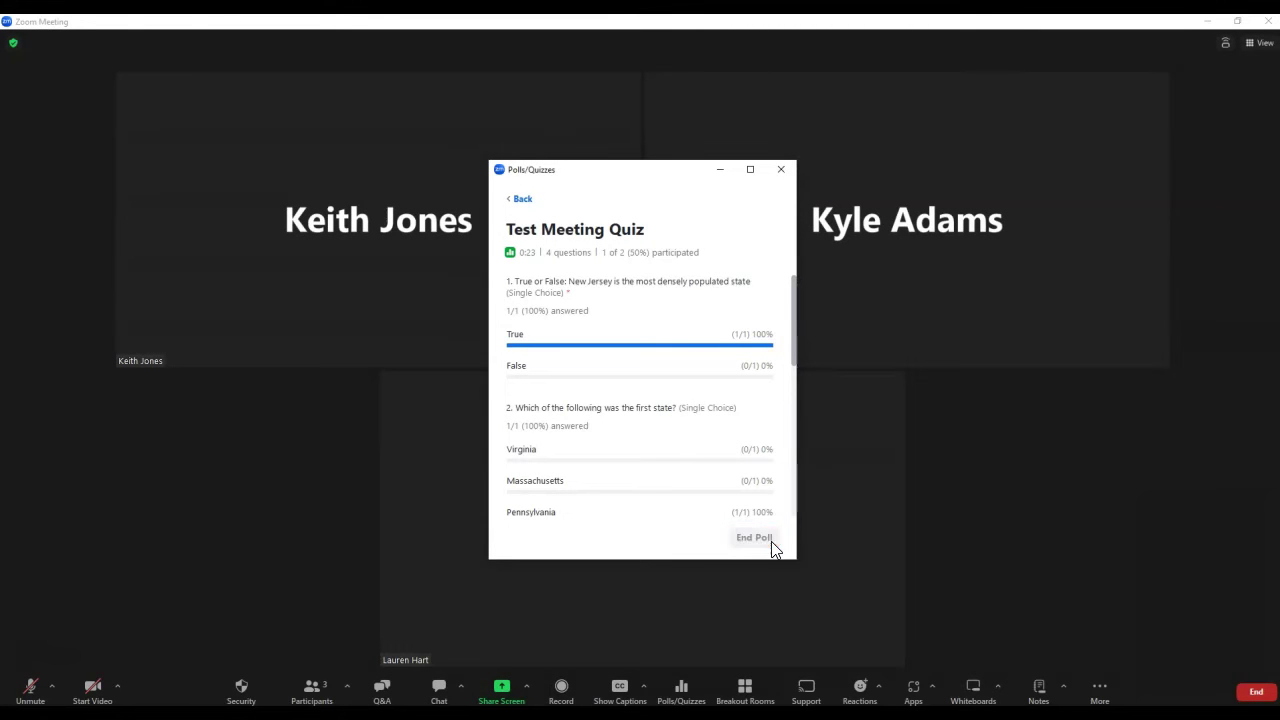
click(771, 545)
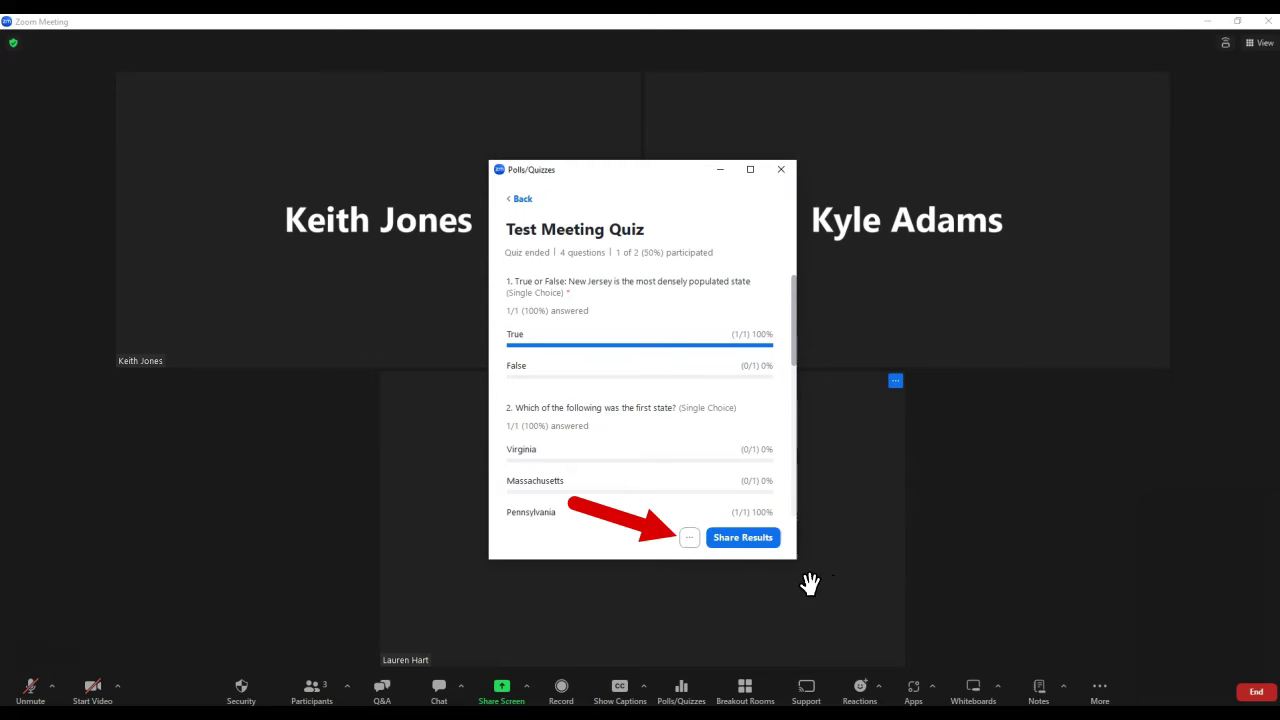
click(692, 540)
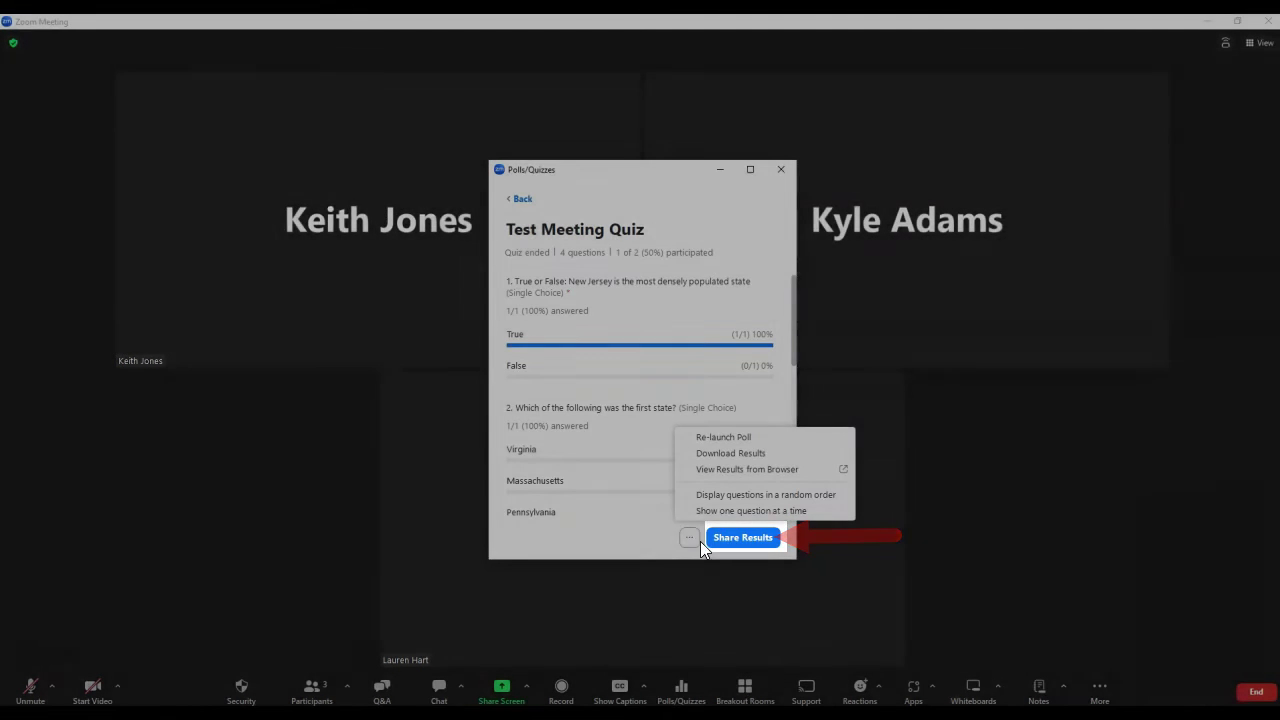
Share the quiz results with correct answers shown to all, then stop sharing
click(743, 538)
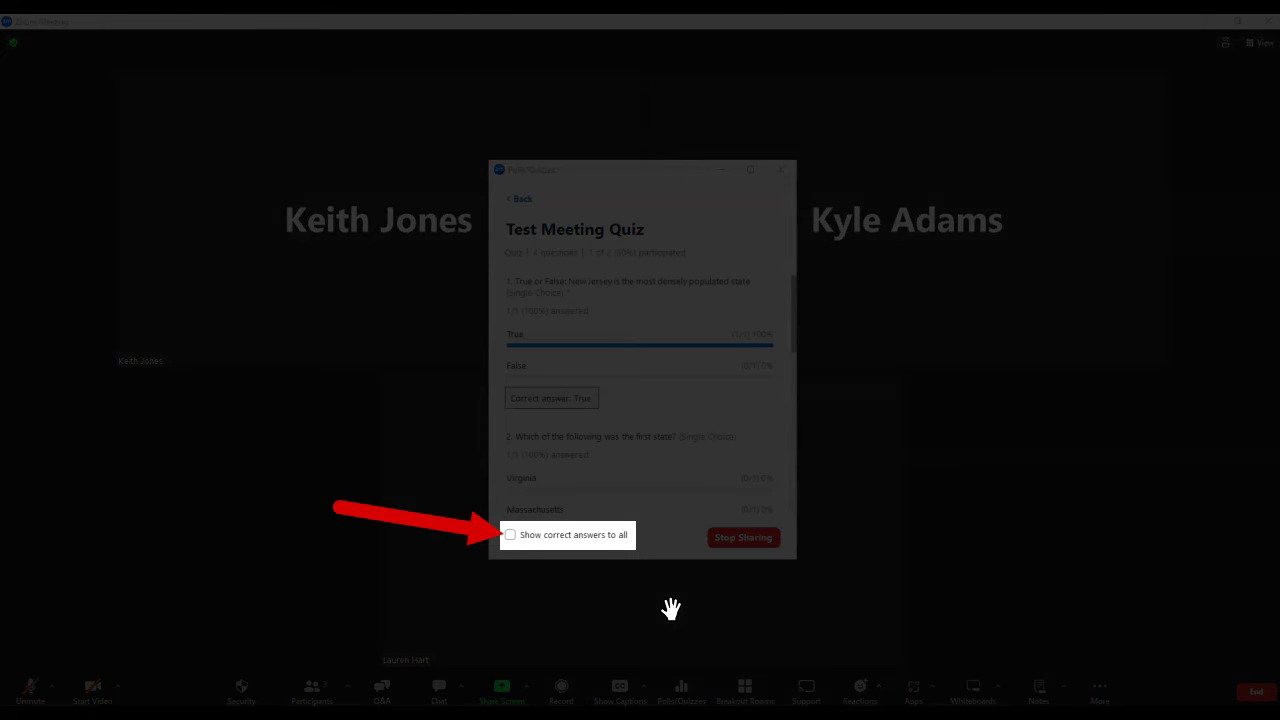
click(516, 550)
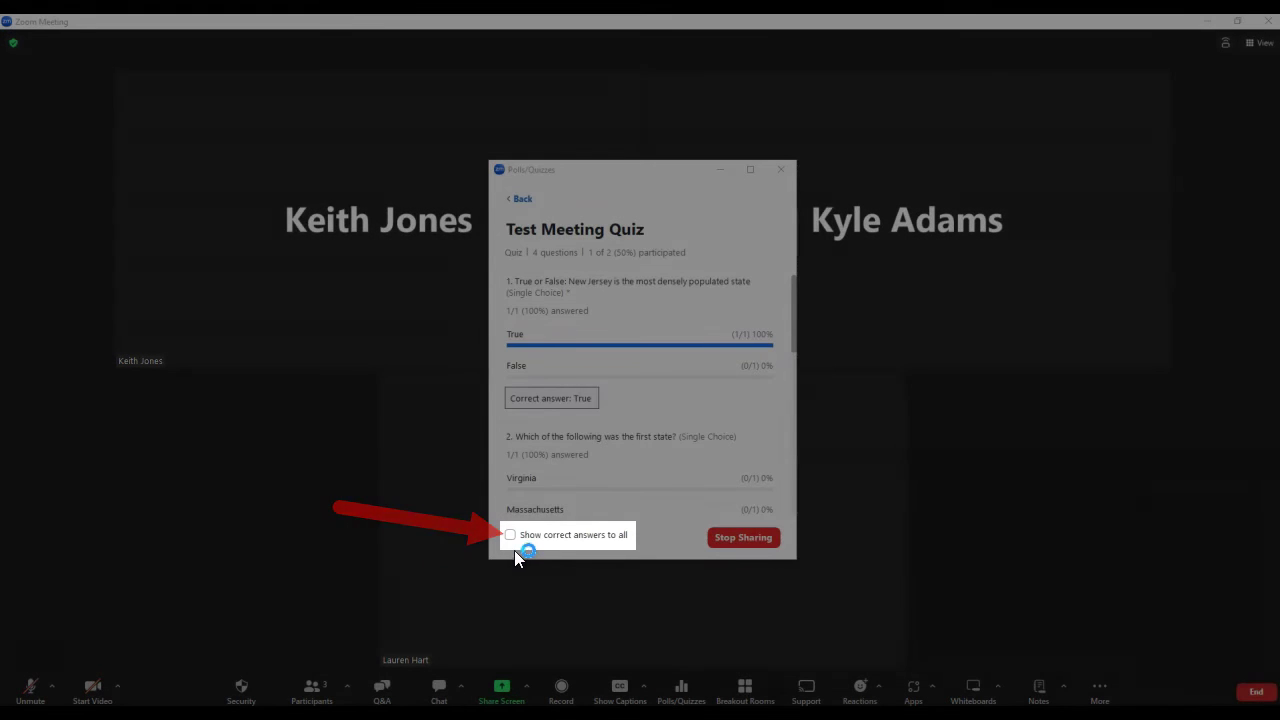
click(510, 537)
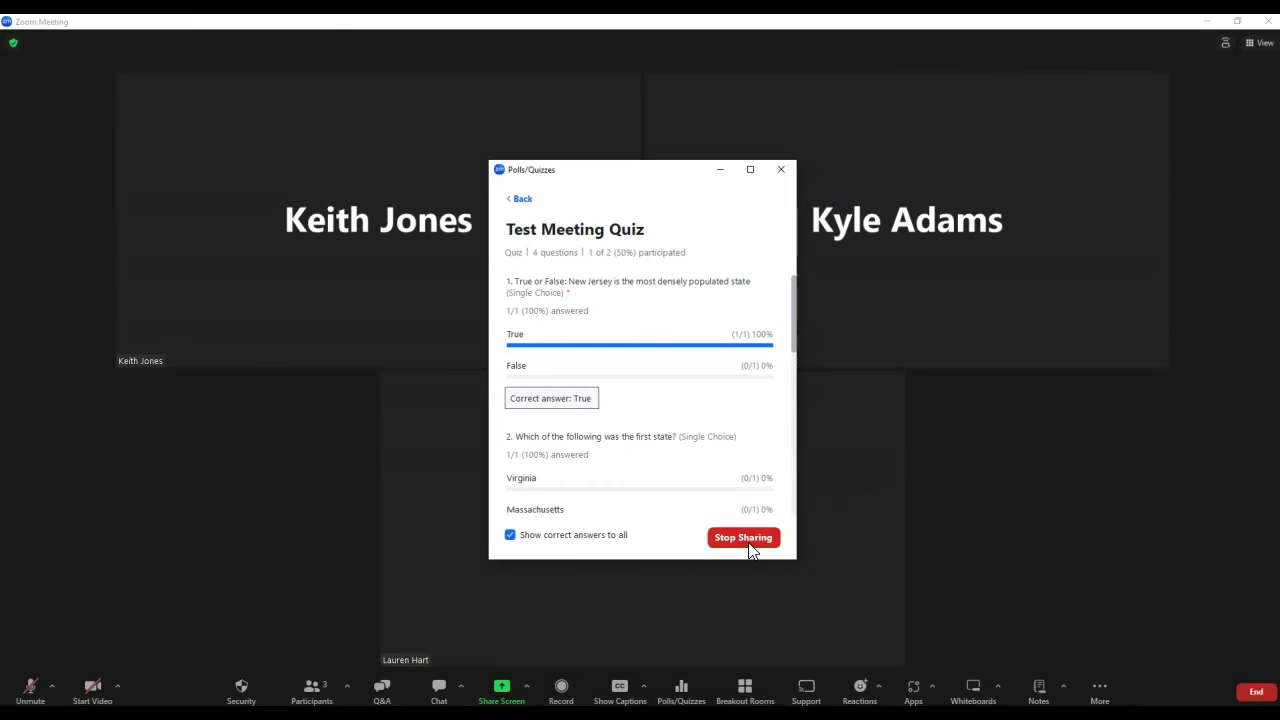
click(748, 540)
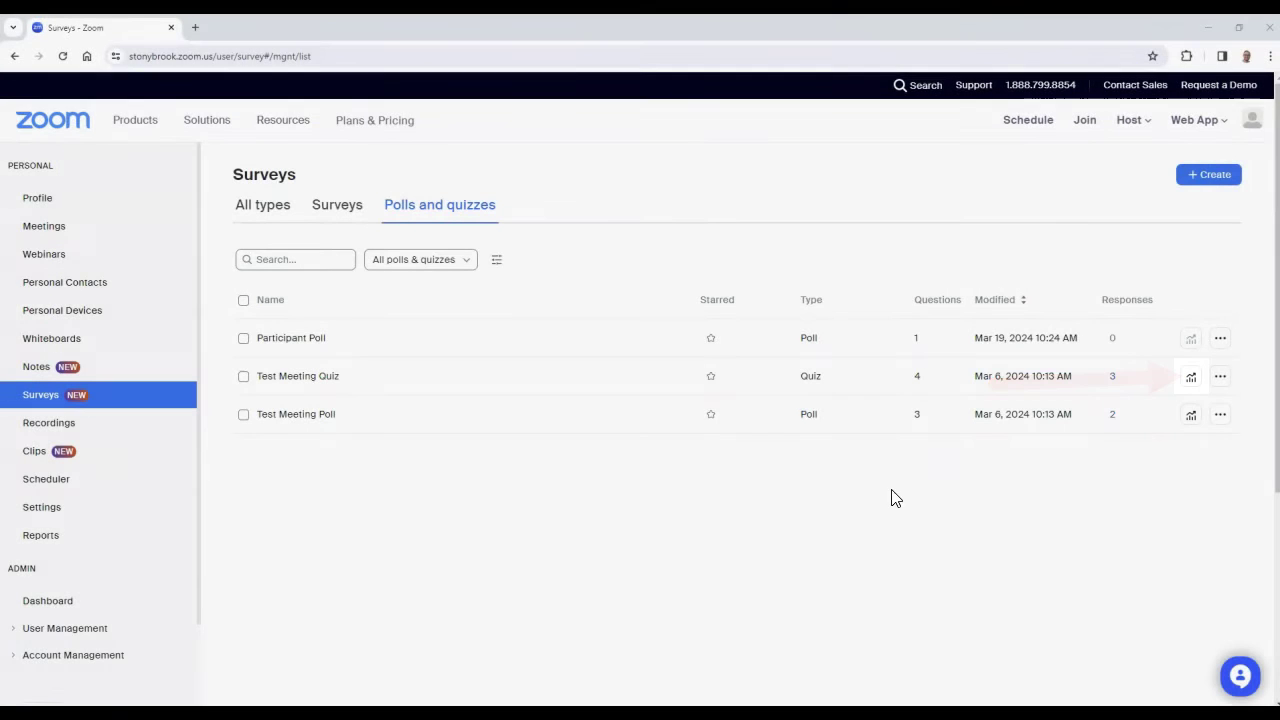
Open the Test Meeting Quiz results overview, showing 3 responses and 100% completion
click(1196, 382)
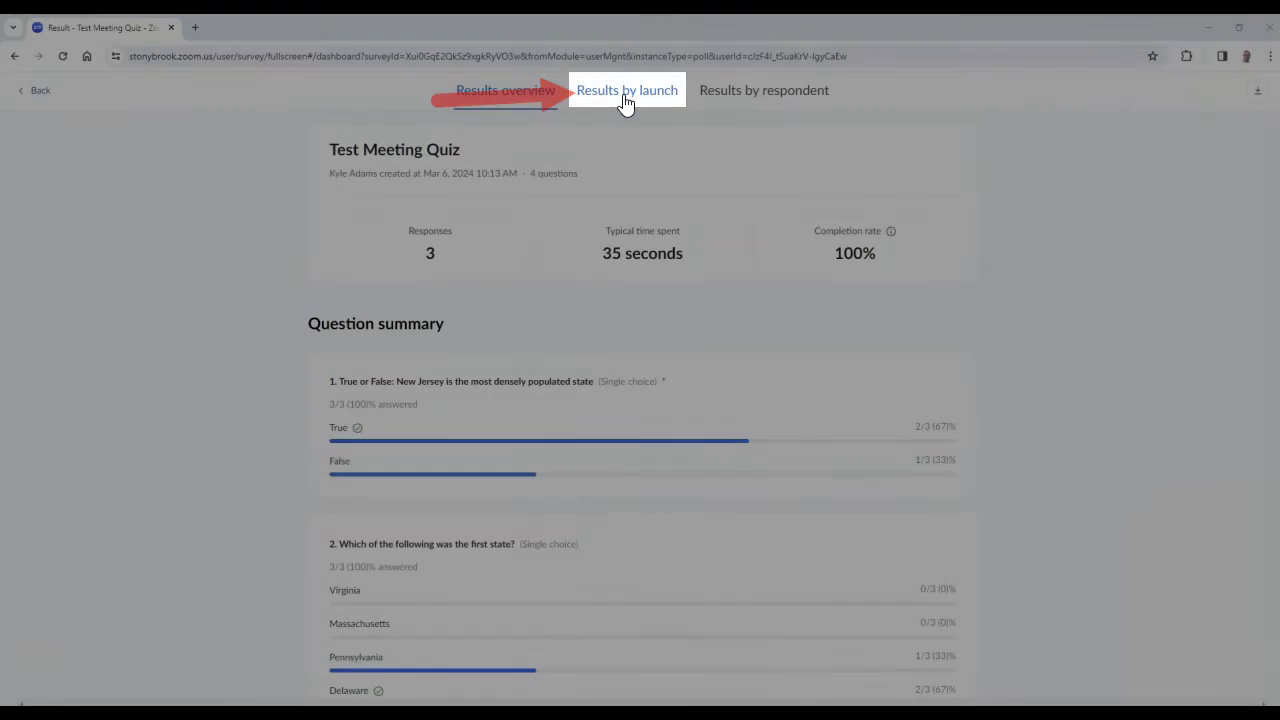
Review the Test Meeting Quiz results by launch and by respondent, and reveal the download options
click(625, 100)
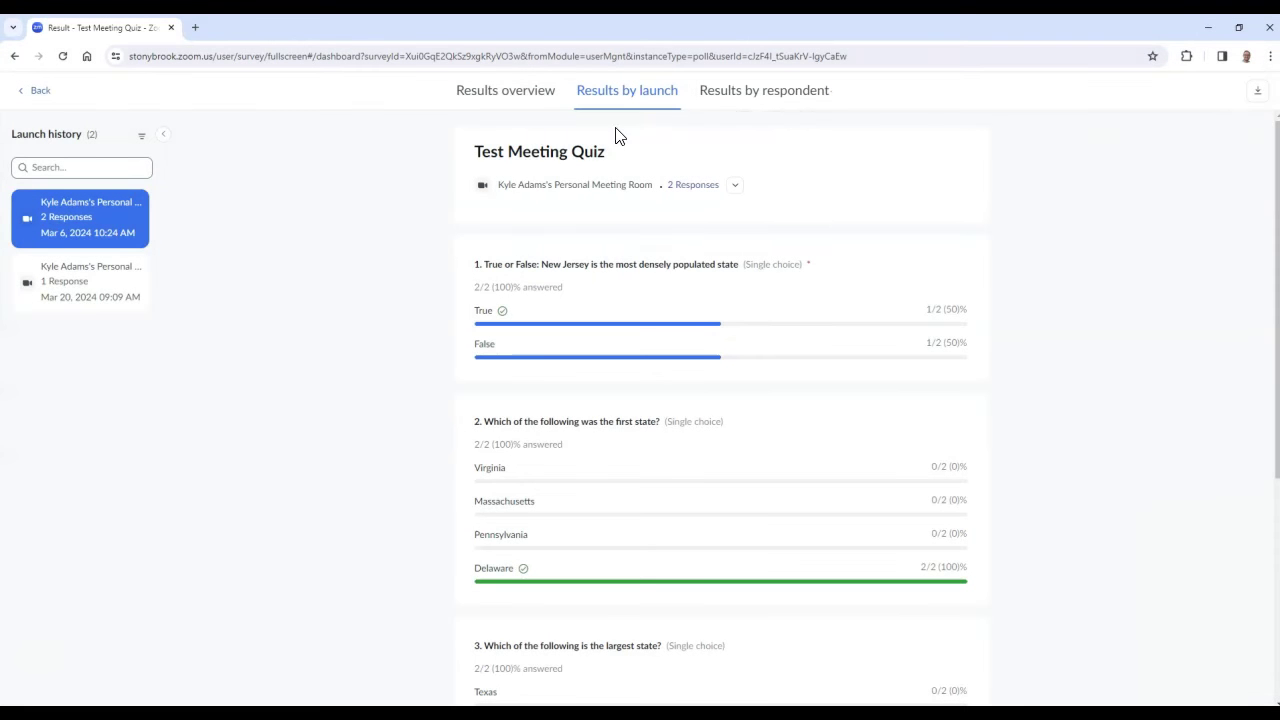
click(720, 101)
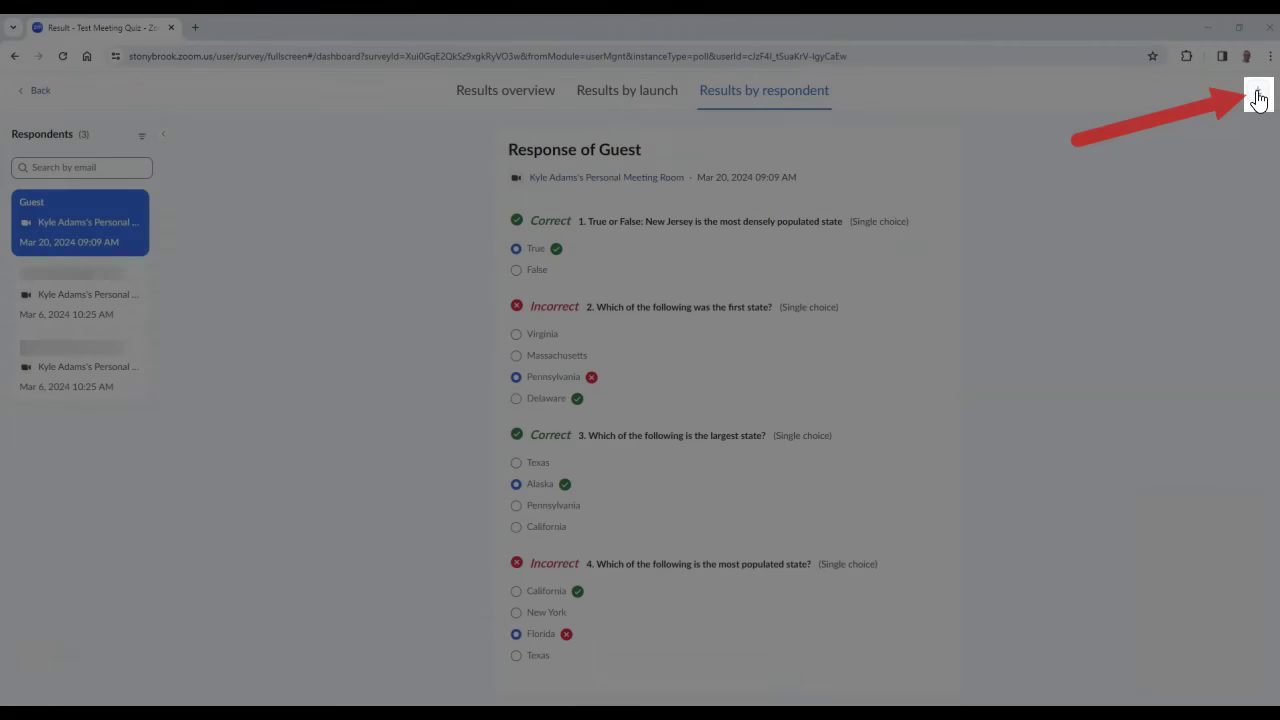
click(1258, 92)
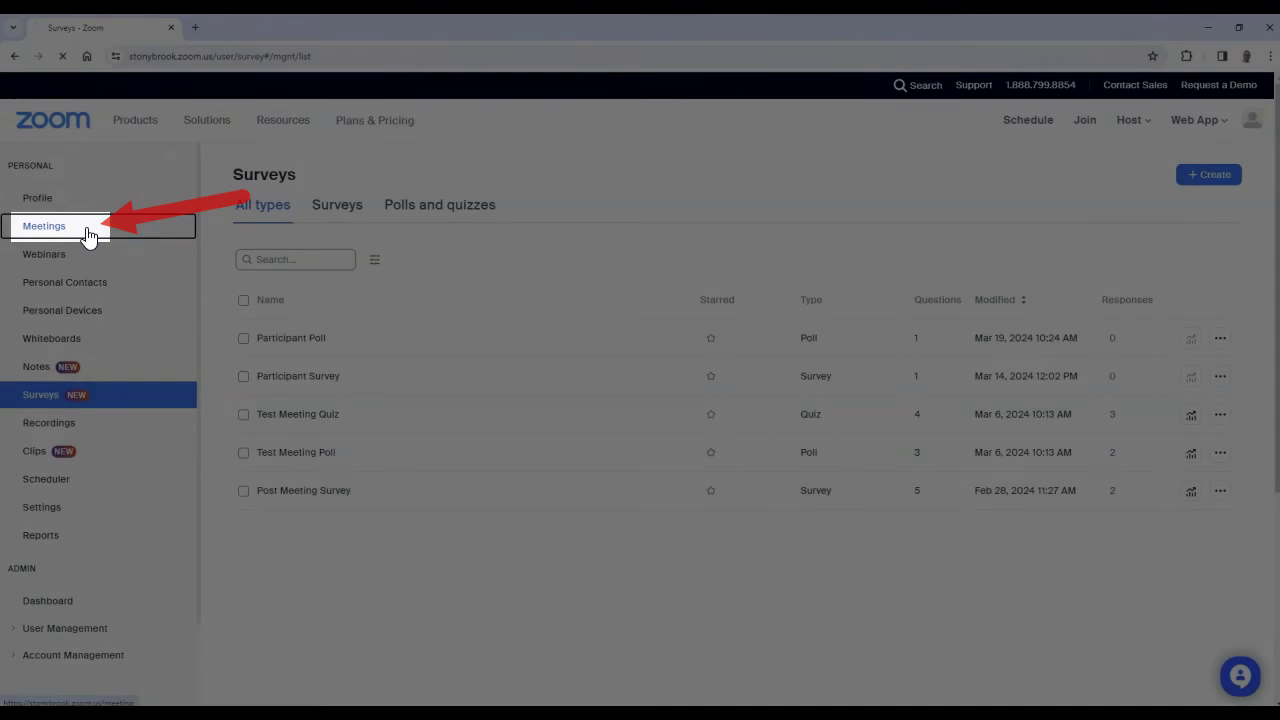
In Test Meeting's Polls/Quizzes, filter out Test Meeting Quiz and Test Meeting Poll, keeping Participant Poll
click(90, 229)
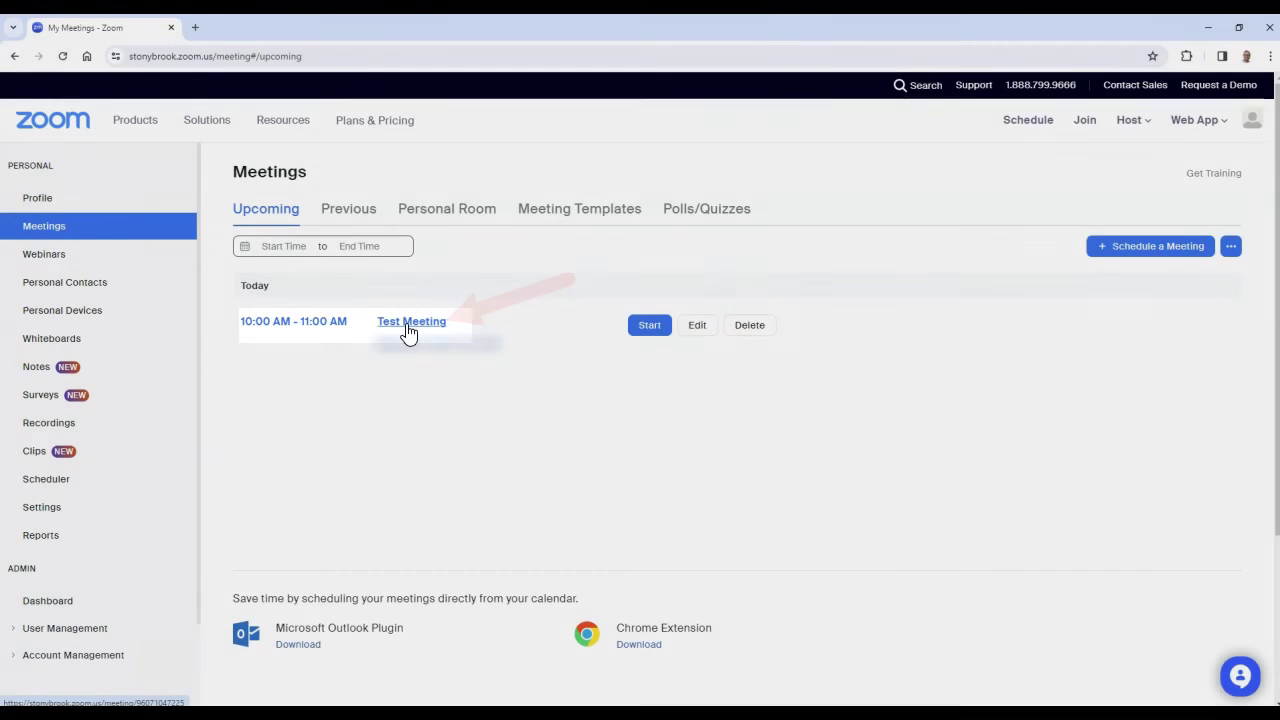
click(409, 322)
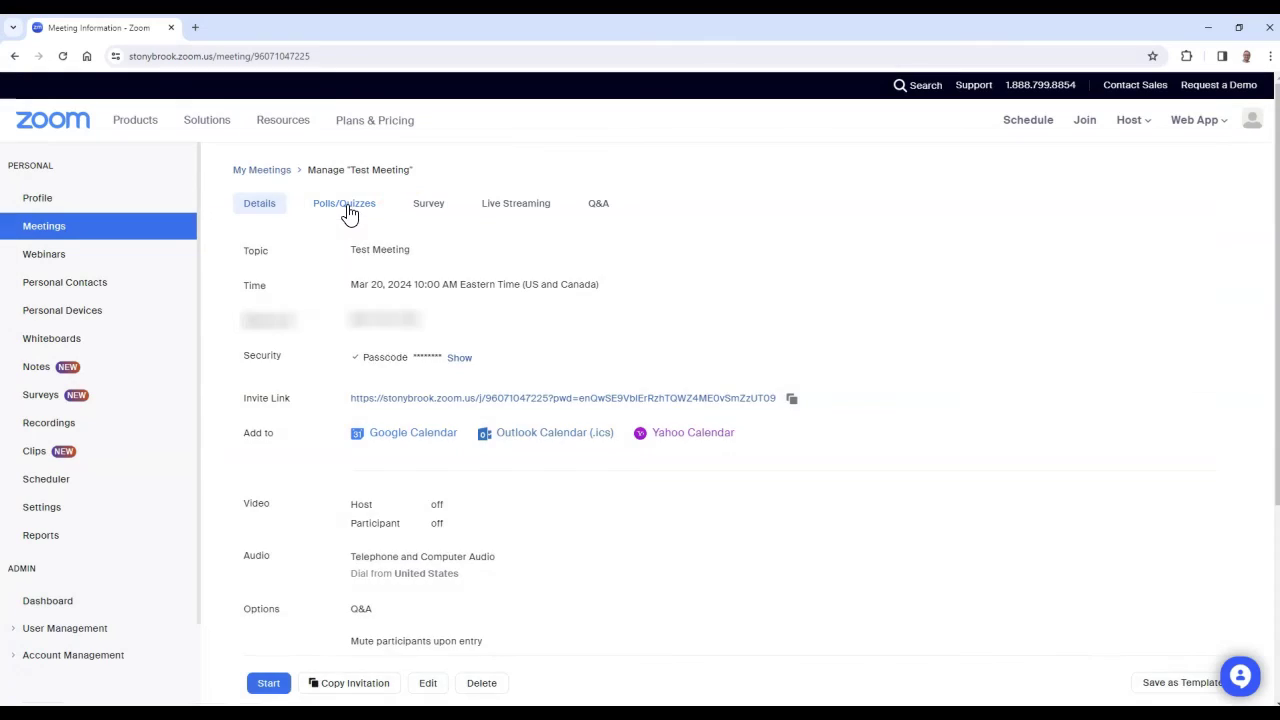
click(347, 210)
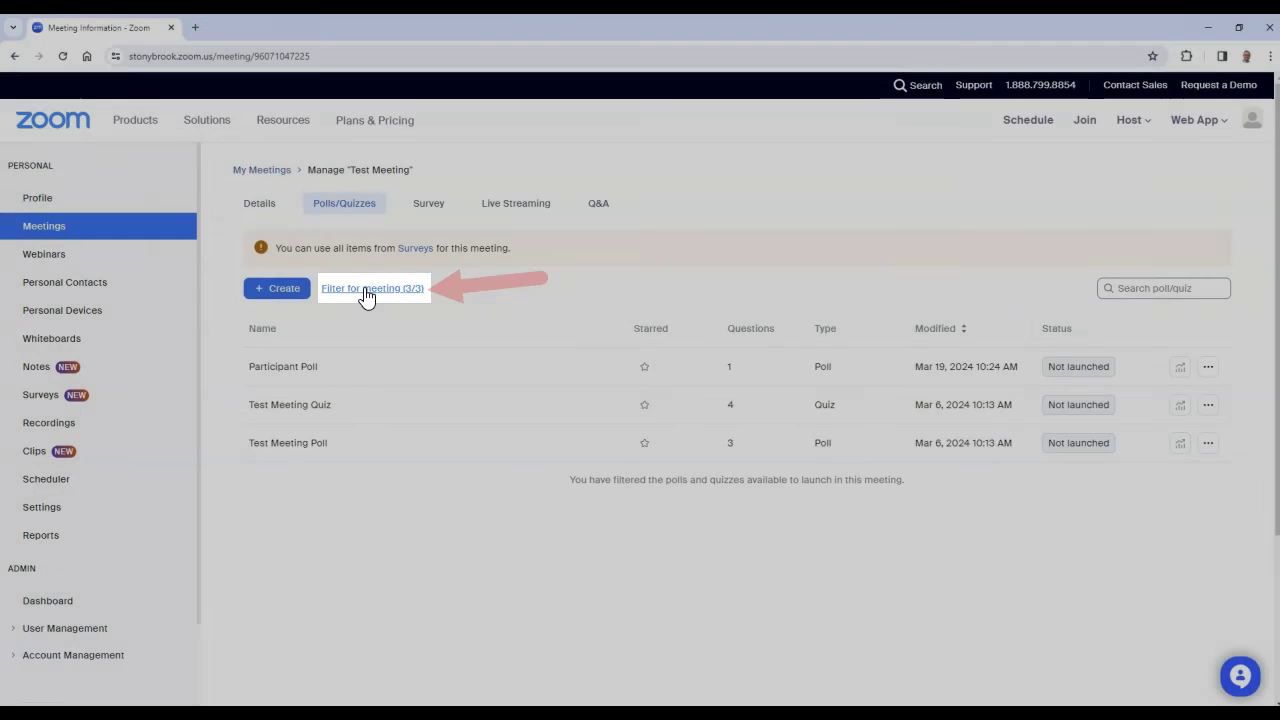
click(366, 292)
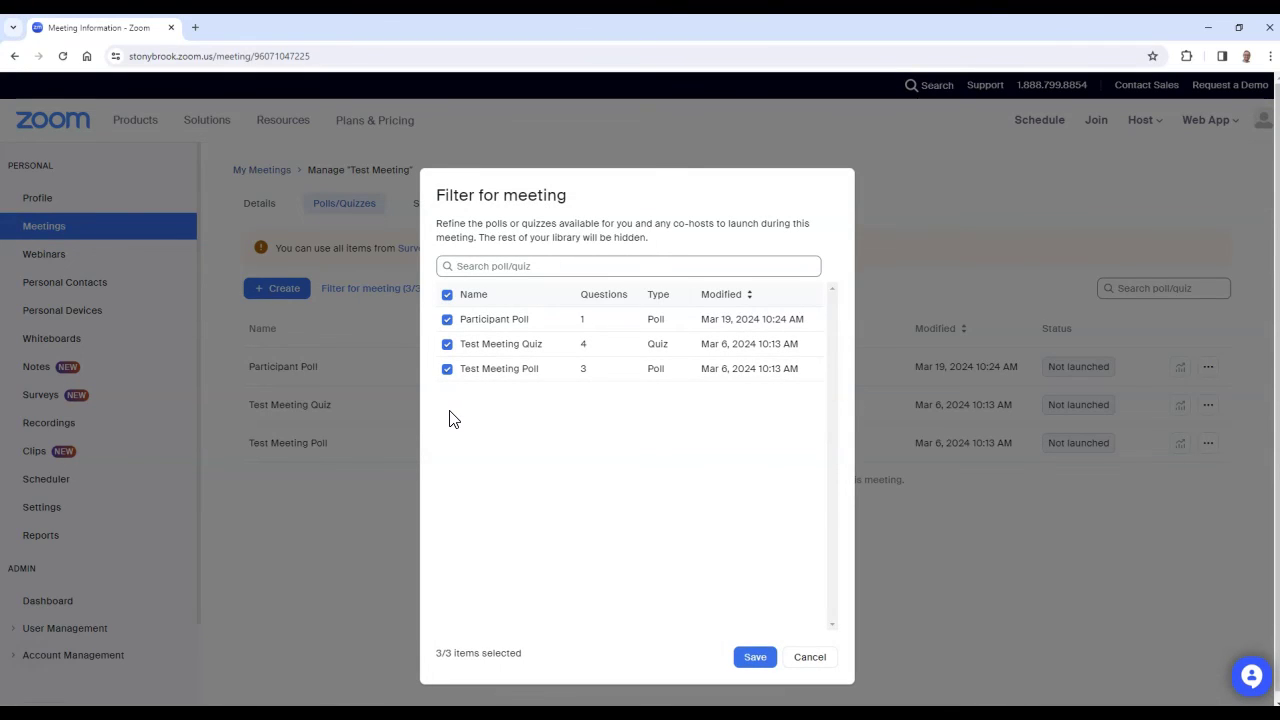
click(446, 347)
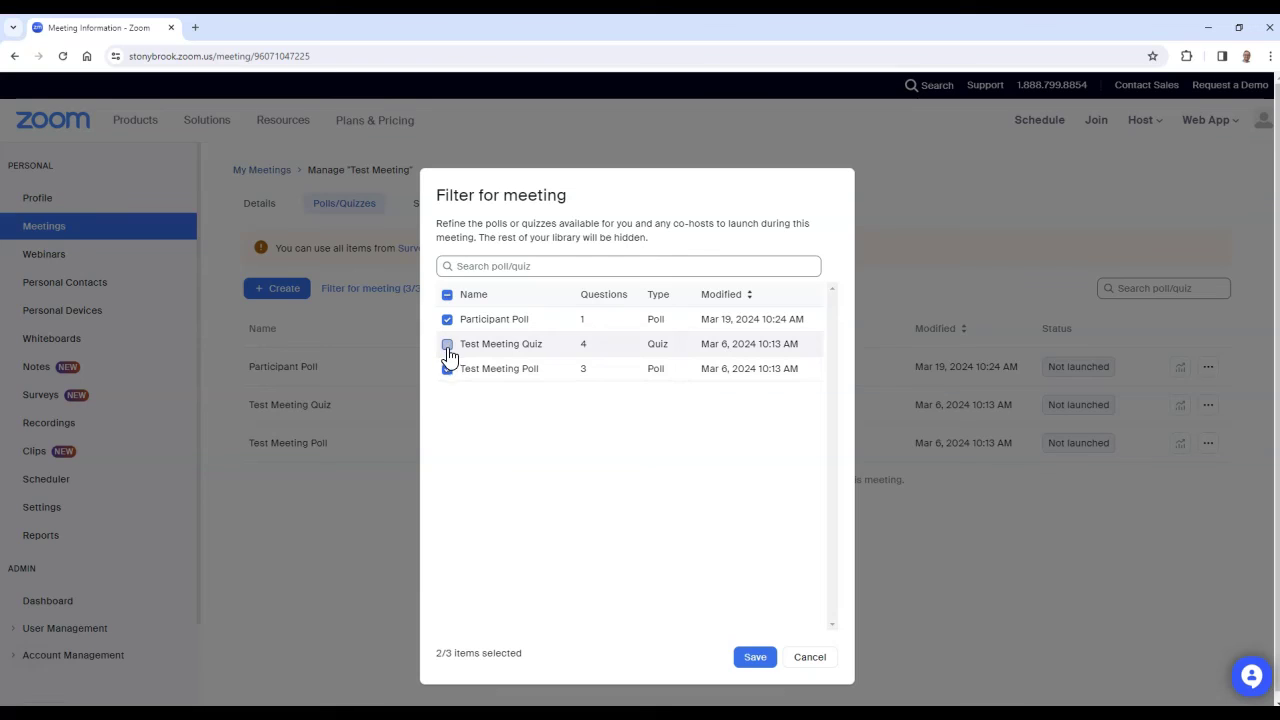
click(447, 370)
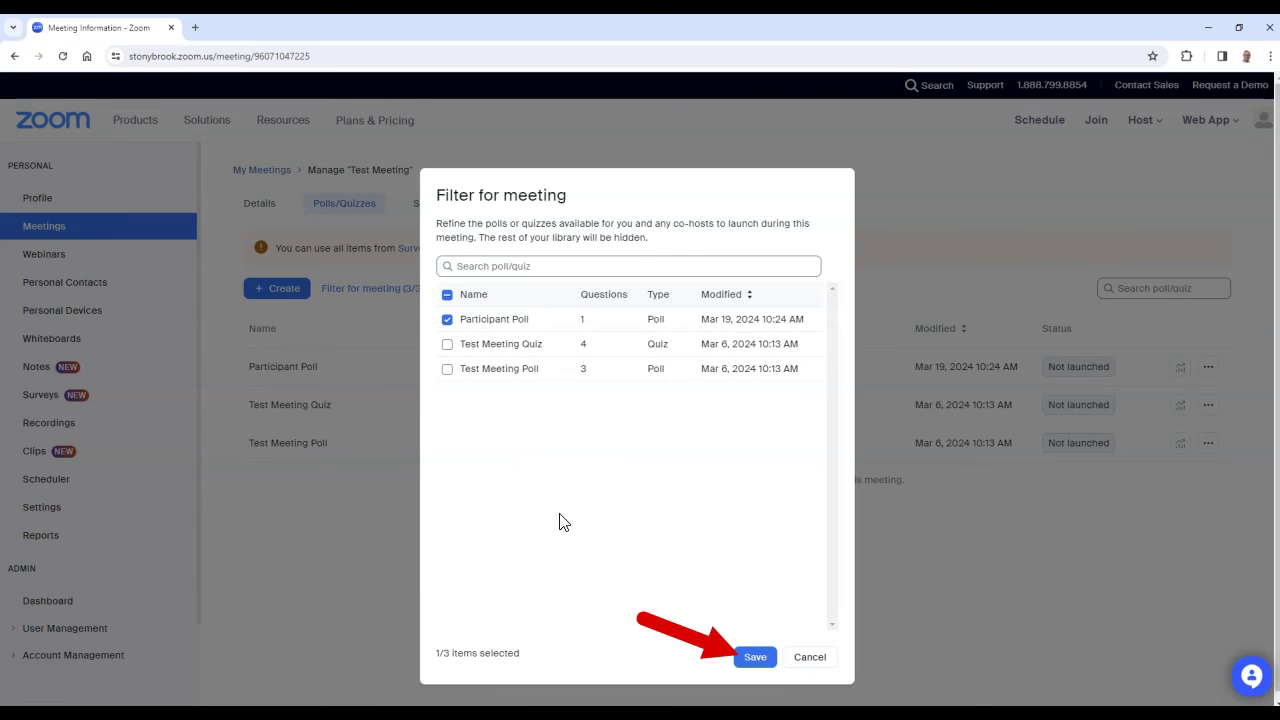
click(773, 658)
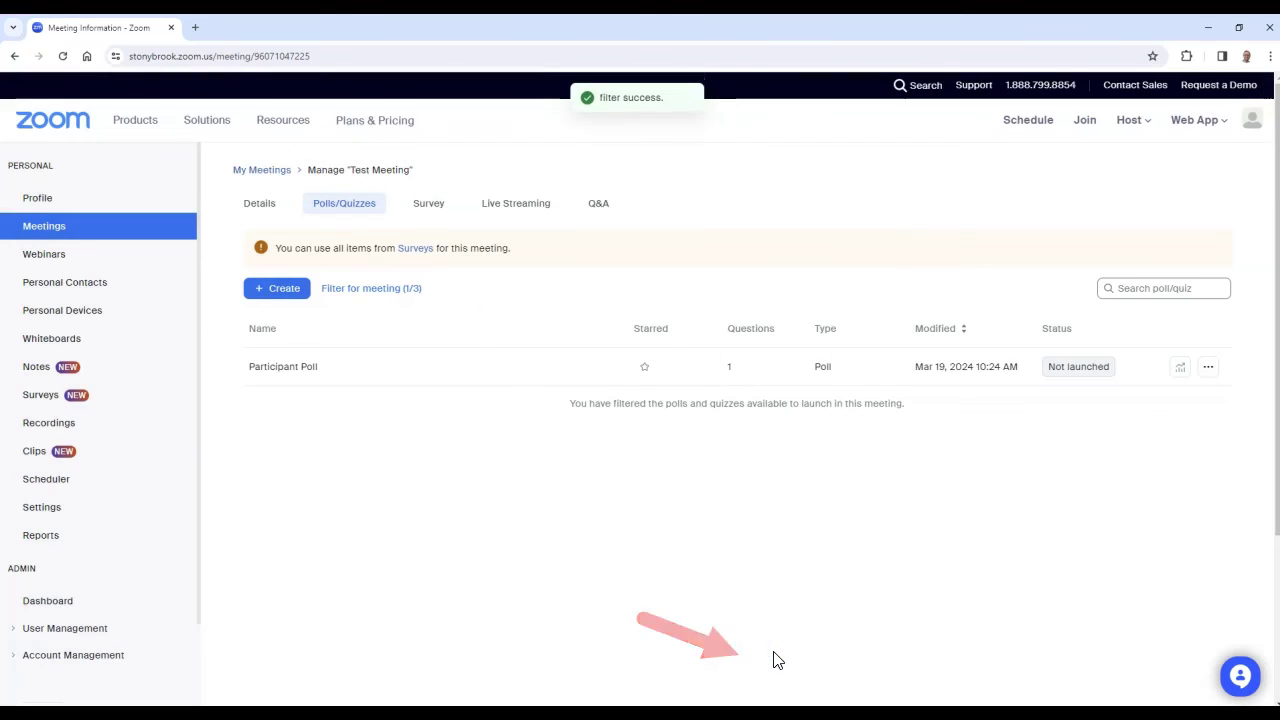